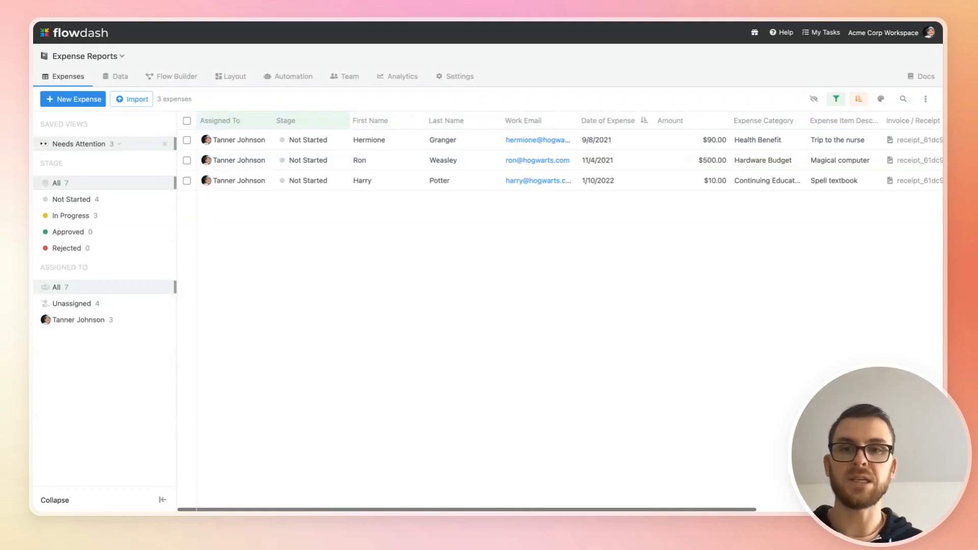
Open the Health Benefit expense dated 9/8/2021 and review its details and receipt preview
click(418, 146)
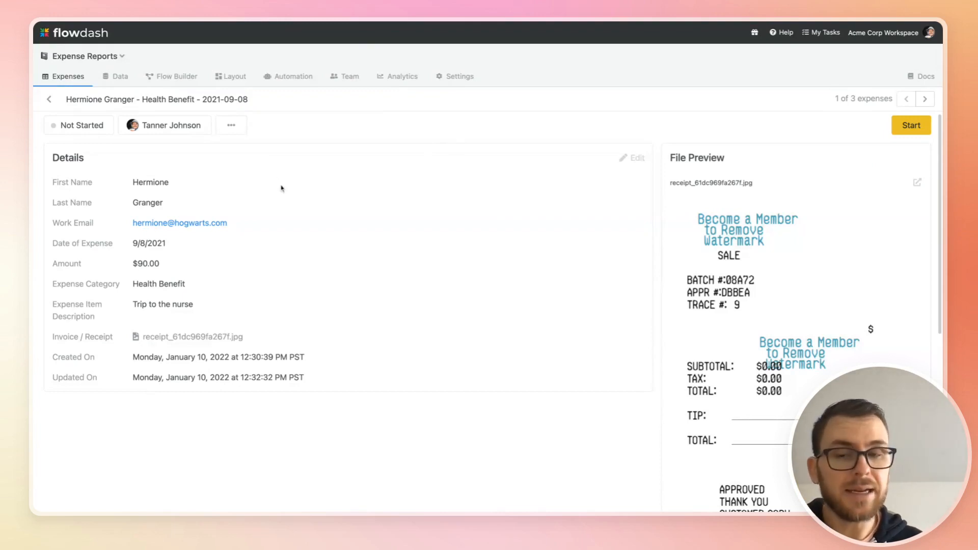
scroll(319, 210, down, 10)
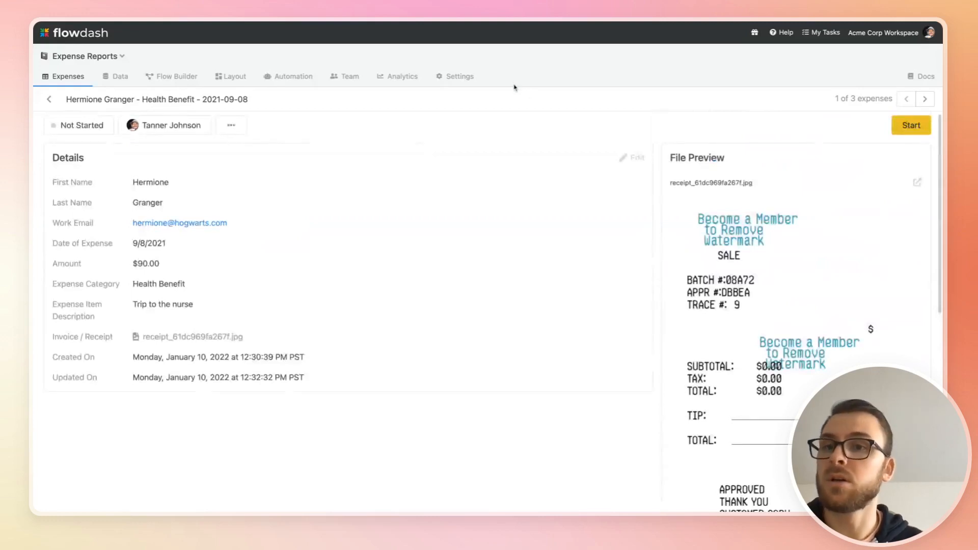
Create a new data-collection form named "Expense Report" for the Expense Reports workflow
click(115, 76)
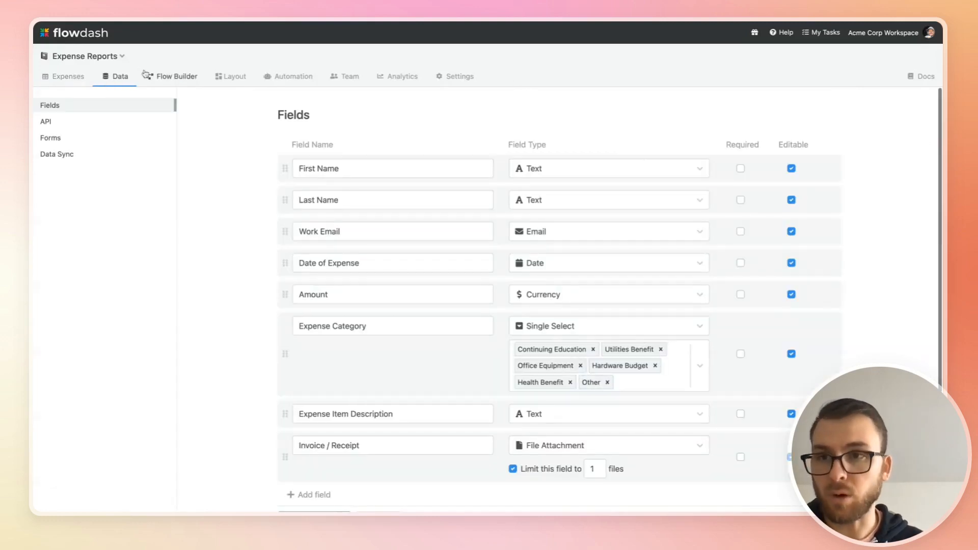
click(115, 146)
click(496, 186)
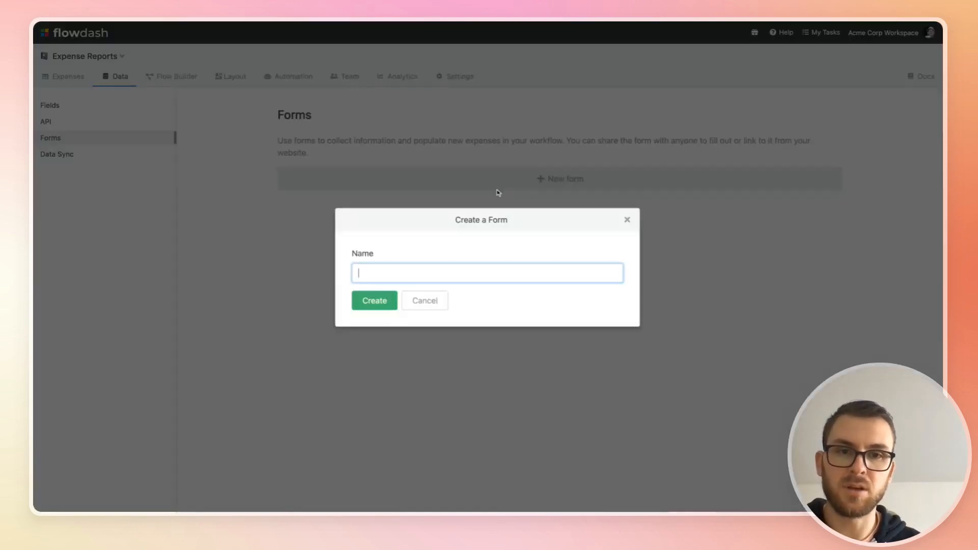
text(Expense)
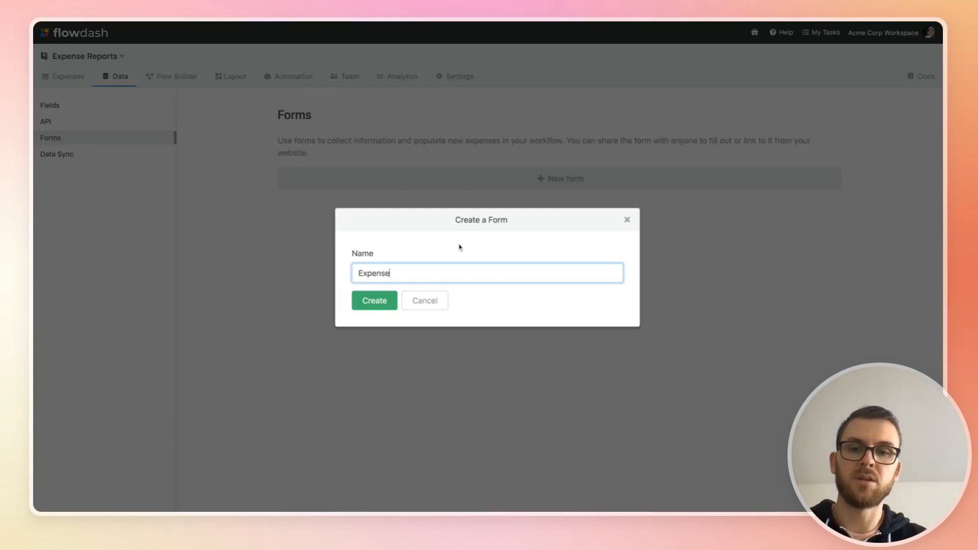
text( Report)
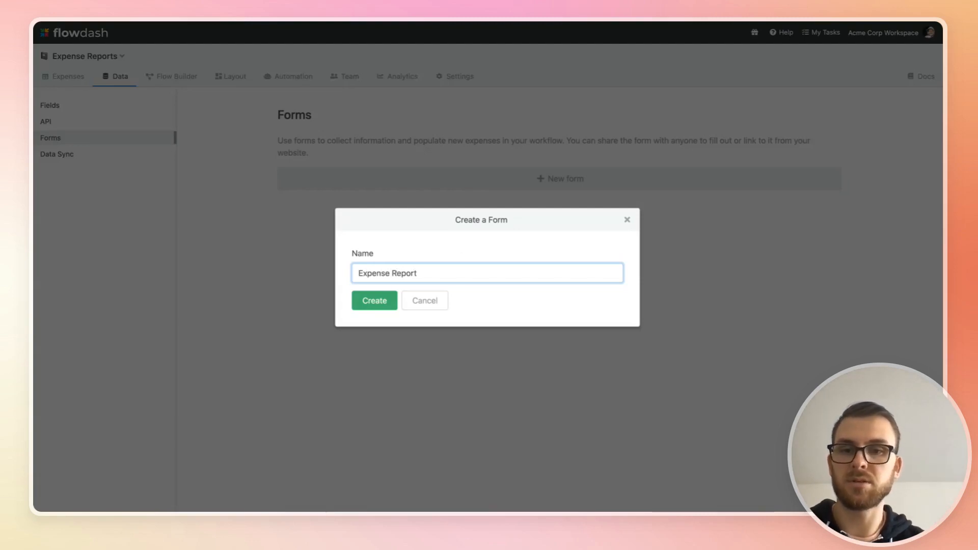
click(387, 303)
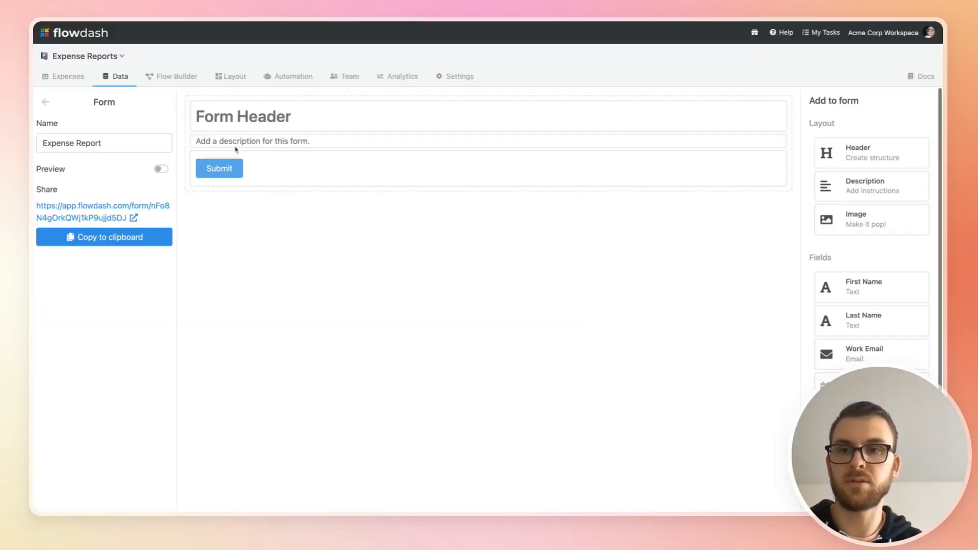
Set the form's header text to "Company Expense Report" and remove the description block beneath it
click(281, 125)
triple_click(125, 148)
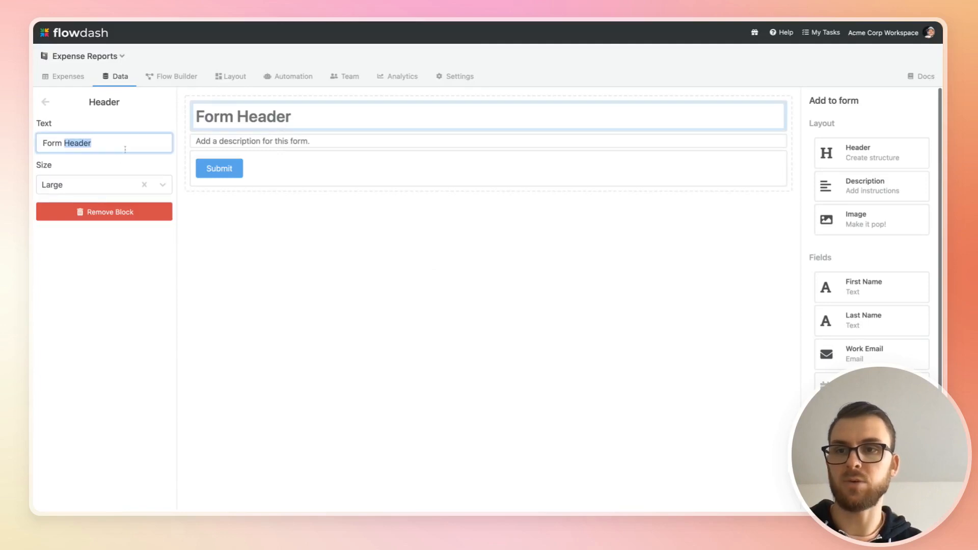
text(Company)
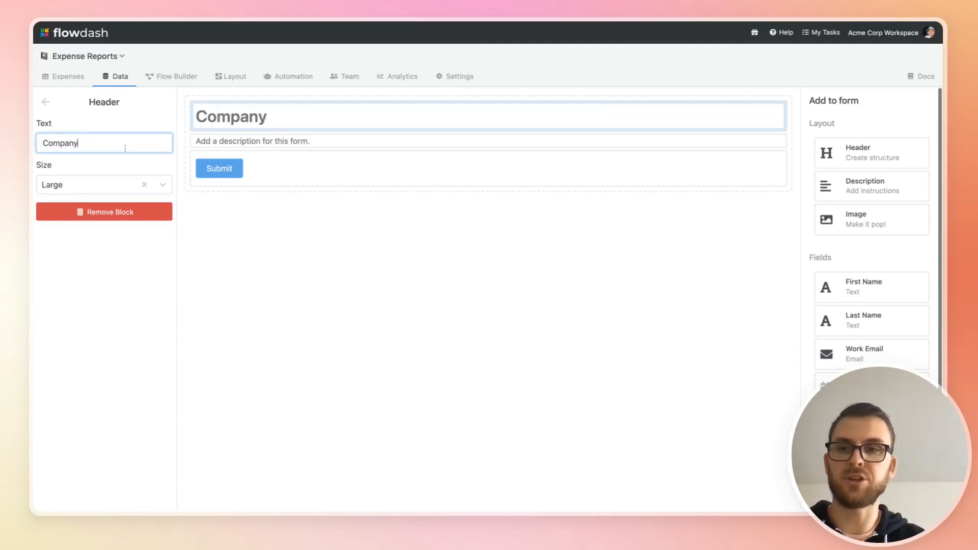
text( Expense Re)
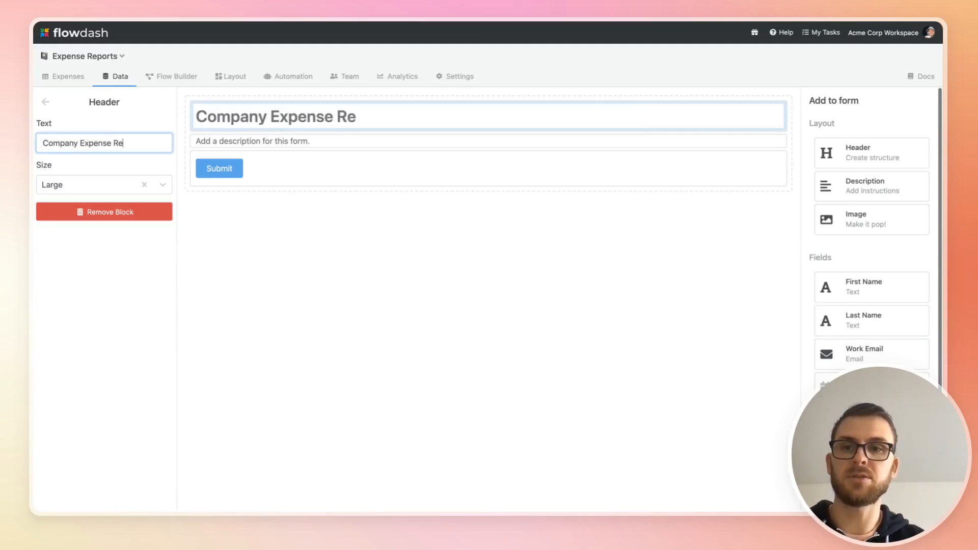
text(port)
click(225, 140)
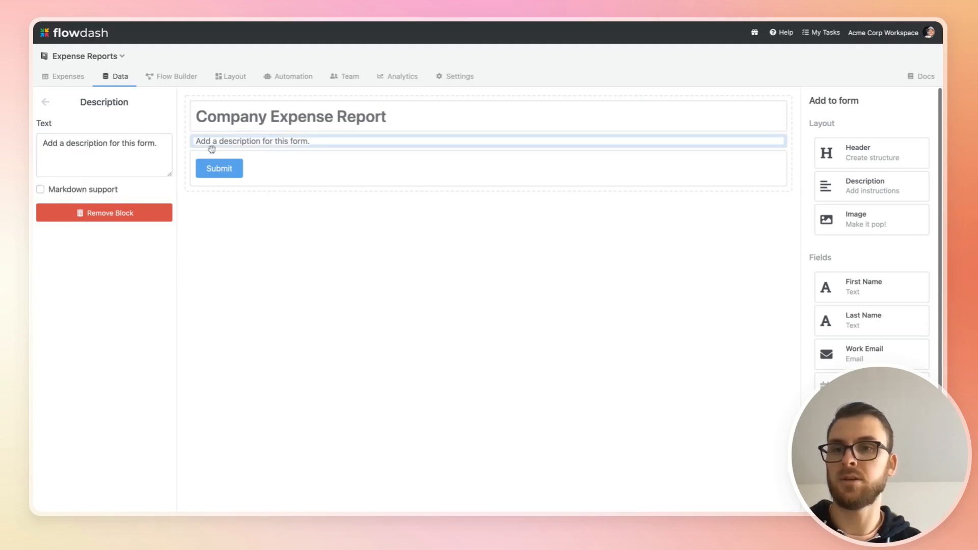
click(148, 214)
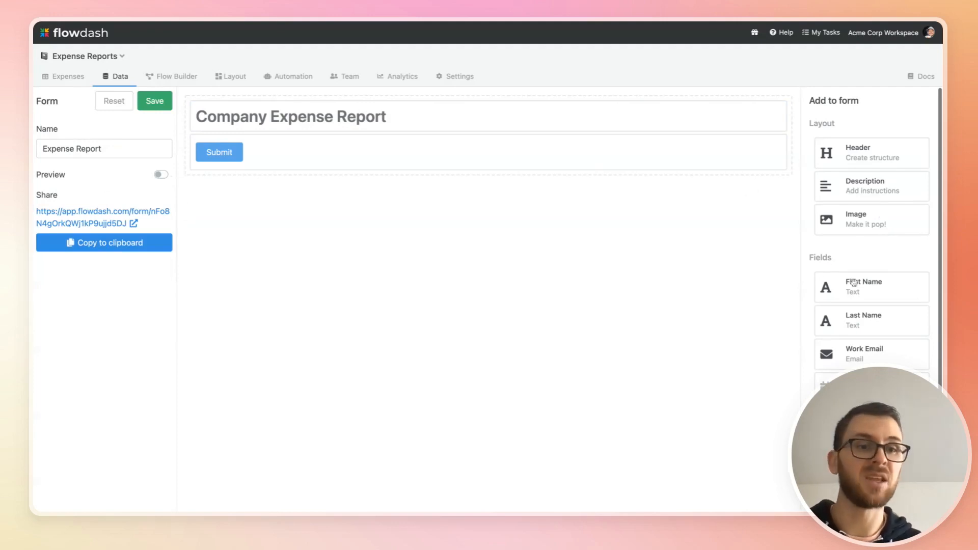
Add the First Name field below the form header, label it "Your First Name" and make it required
drag(863, 298, 375, 147)
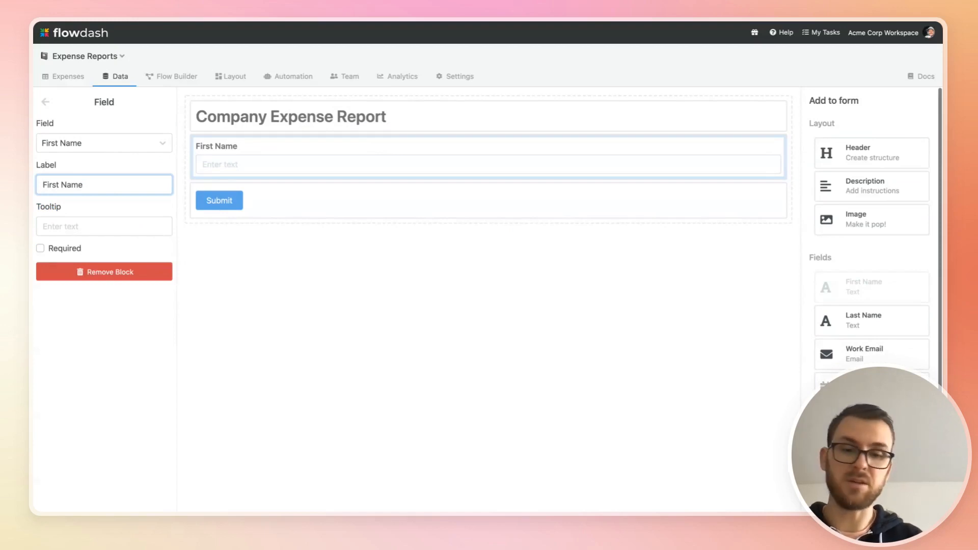
text(Your)
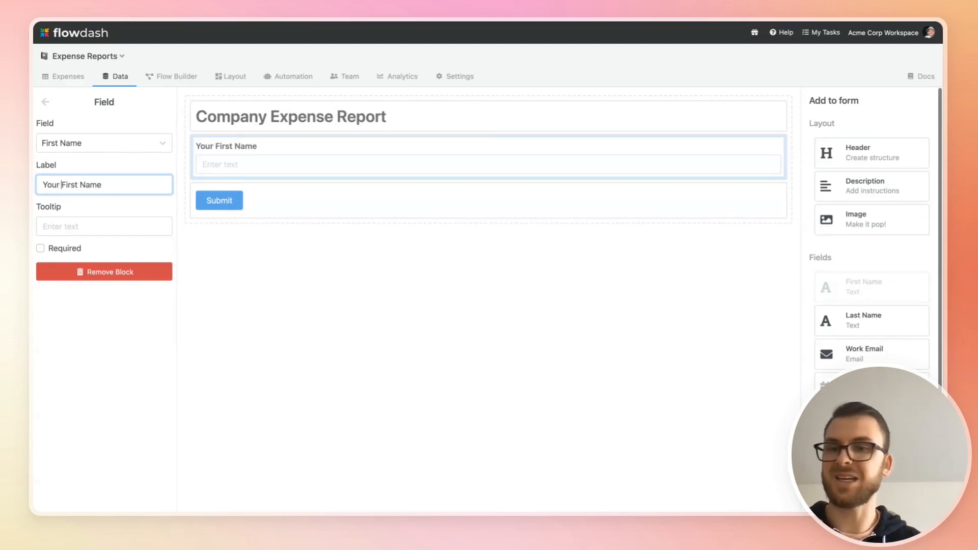
click(40, 248)
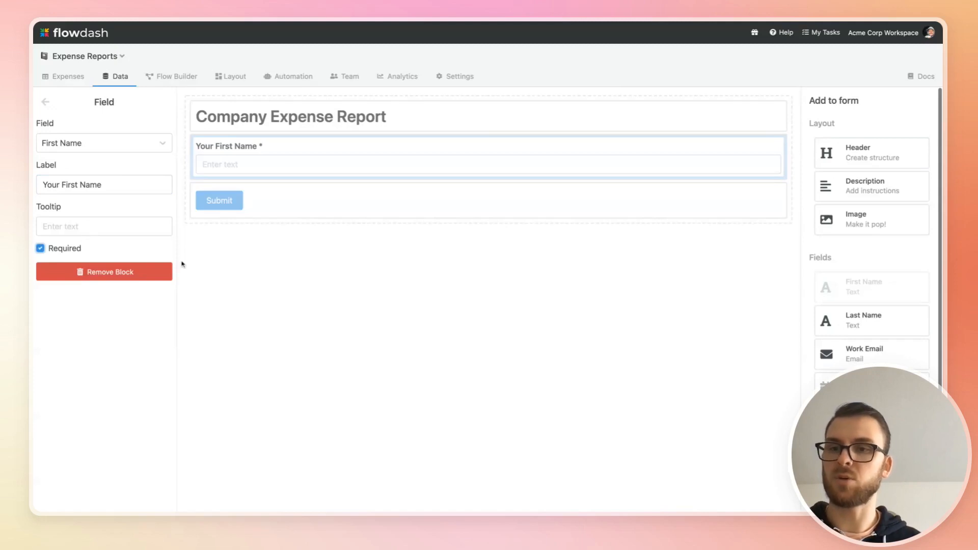
Add the Last Name field below the first name, label it "Your Last Name" and make it required
drag(866, 317, 365, 185)
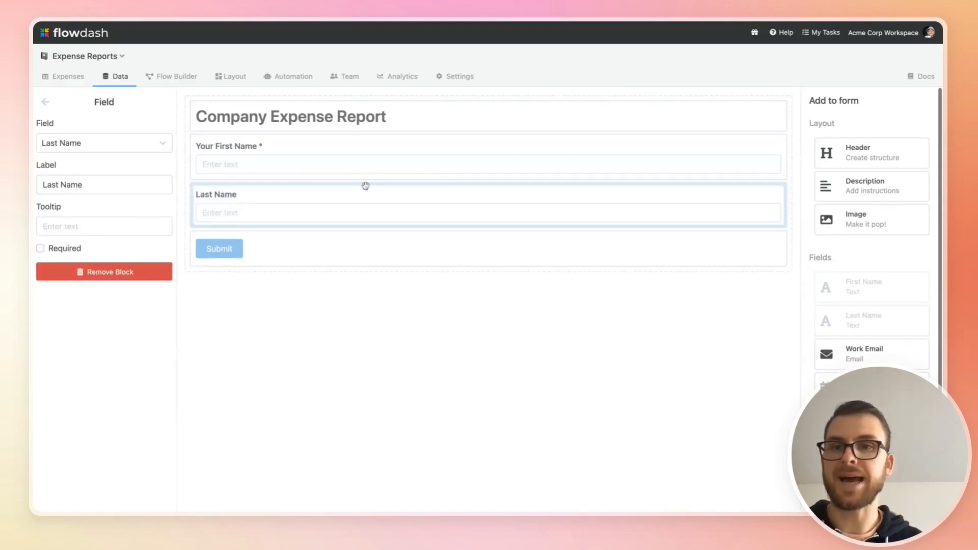
click(118, 184)
text(Your)
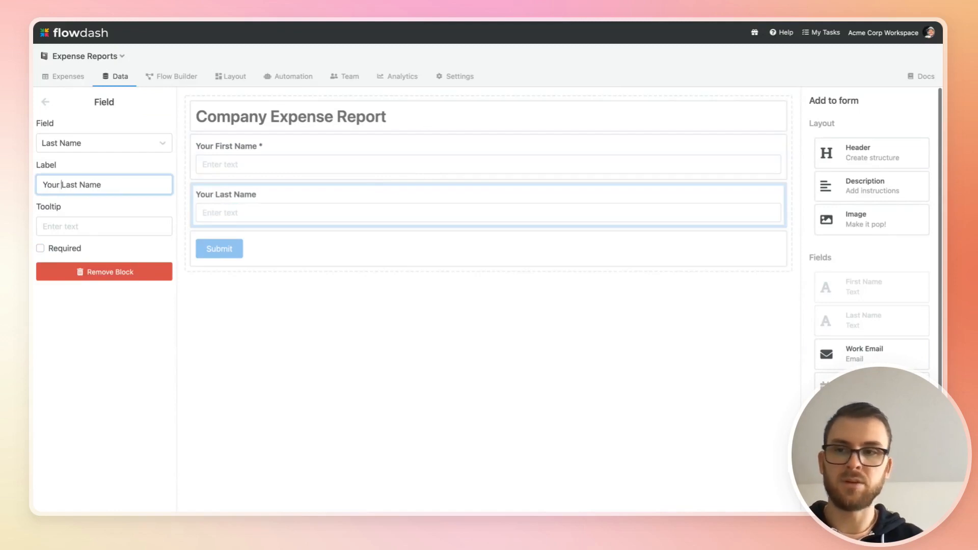
click(47, 250)
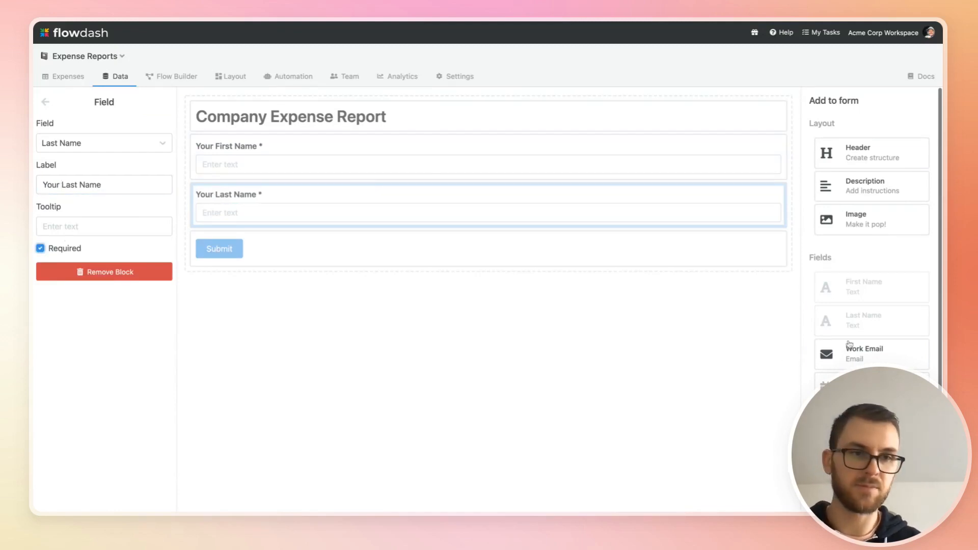
Add the Work Email field below the last name and label it "Your Work Email"
drag(860, 355, 449, 248)
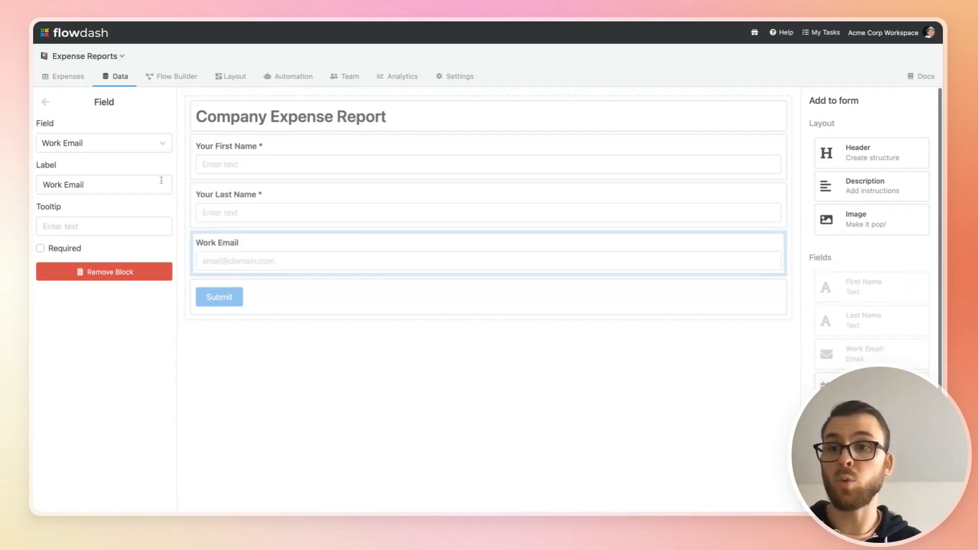
click(91, 184)
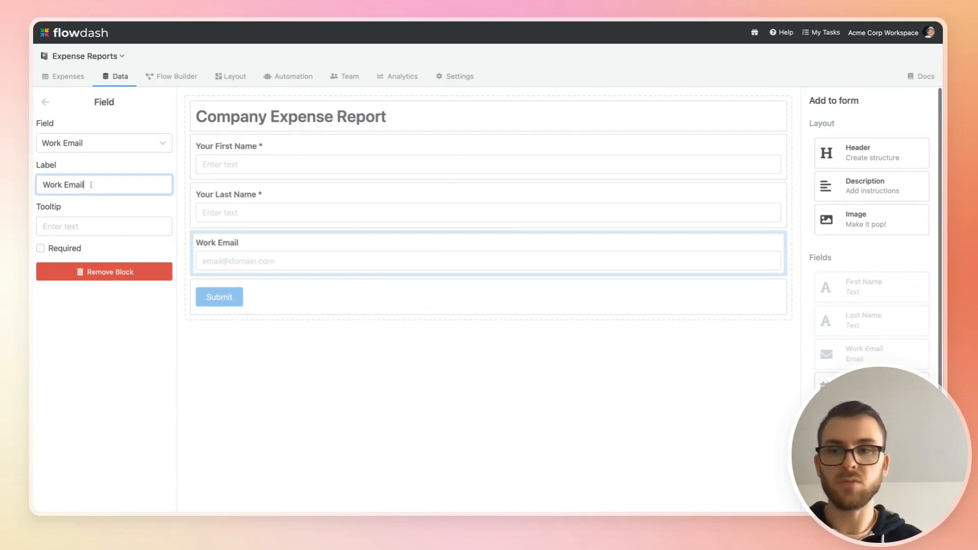
text(Your)
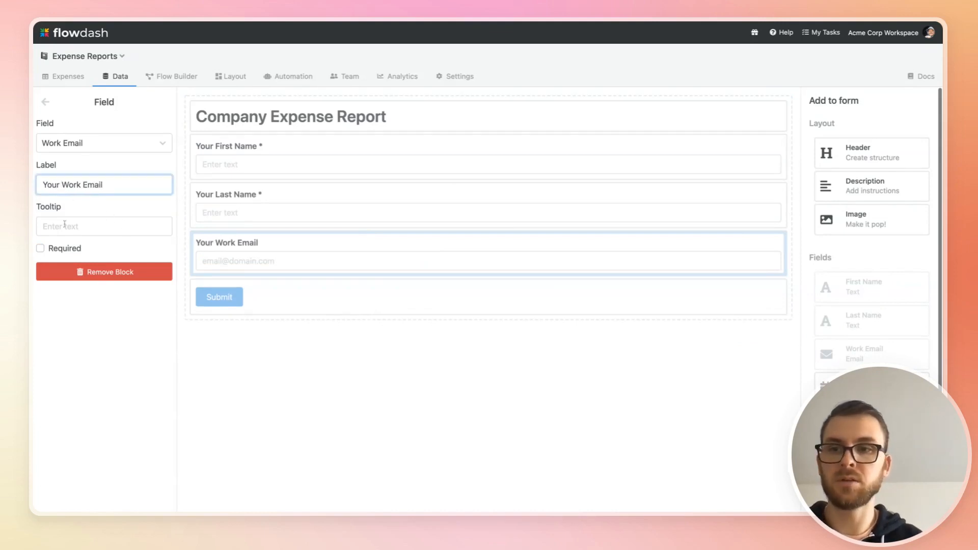
Give the work email field the tooltip "We'll send a copy of your response to this email address for your records" and make it required
click(90, 221)
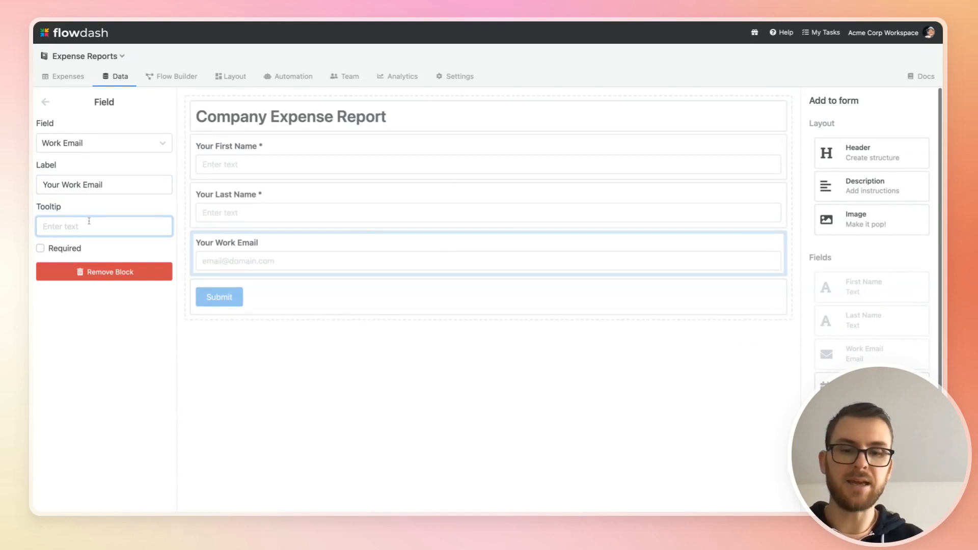
text(We'll send a )
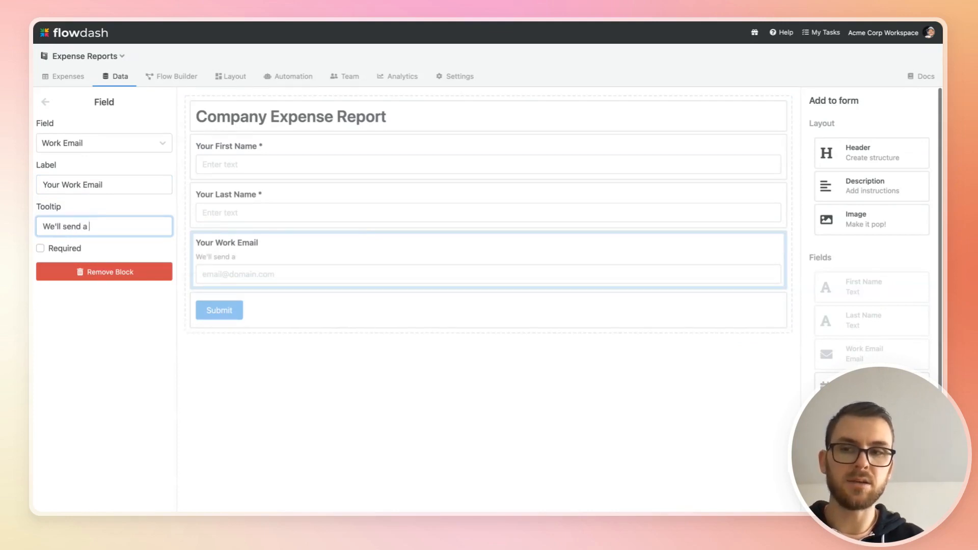
text(copy of your re)
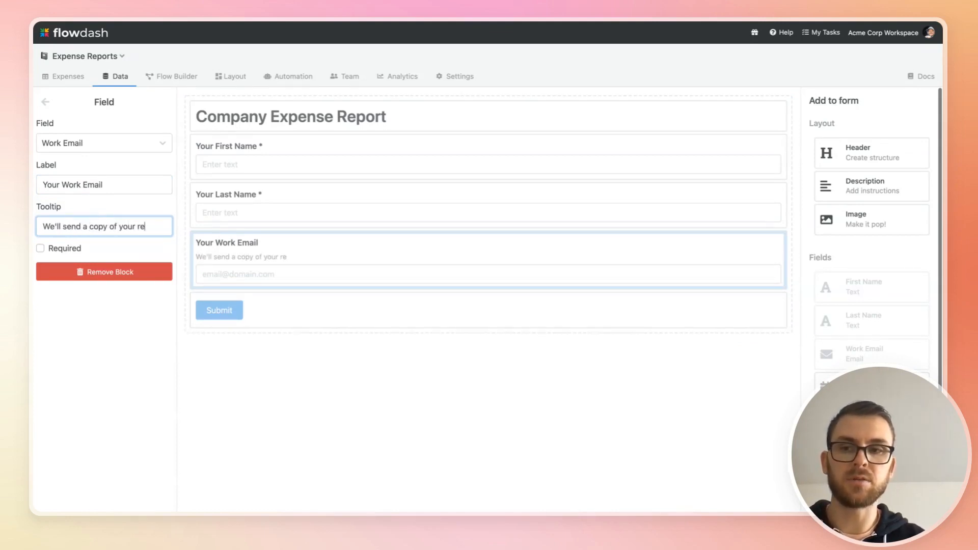
text(sponse to this emai)
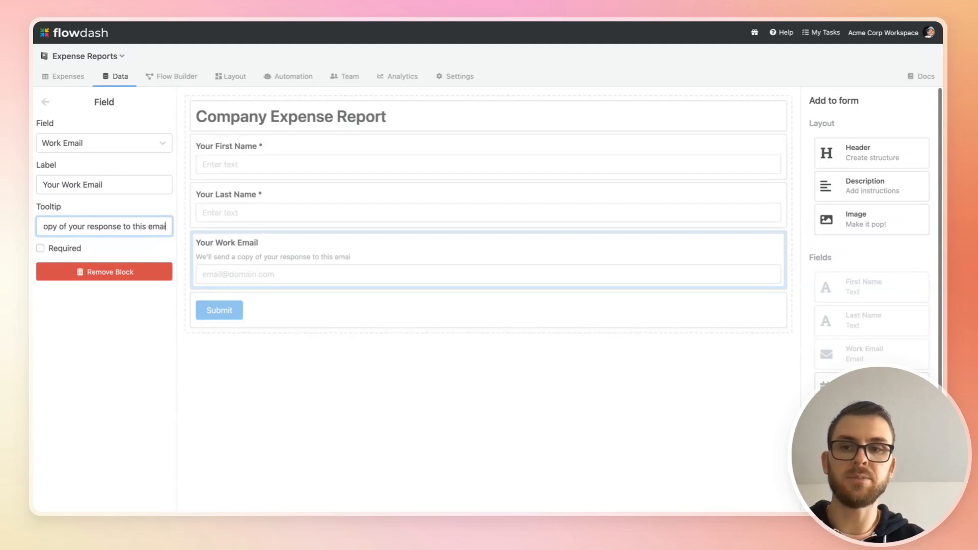
text(l address f)
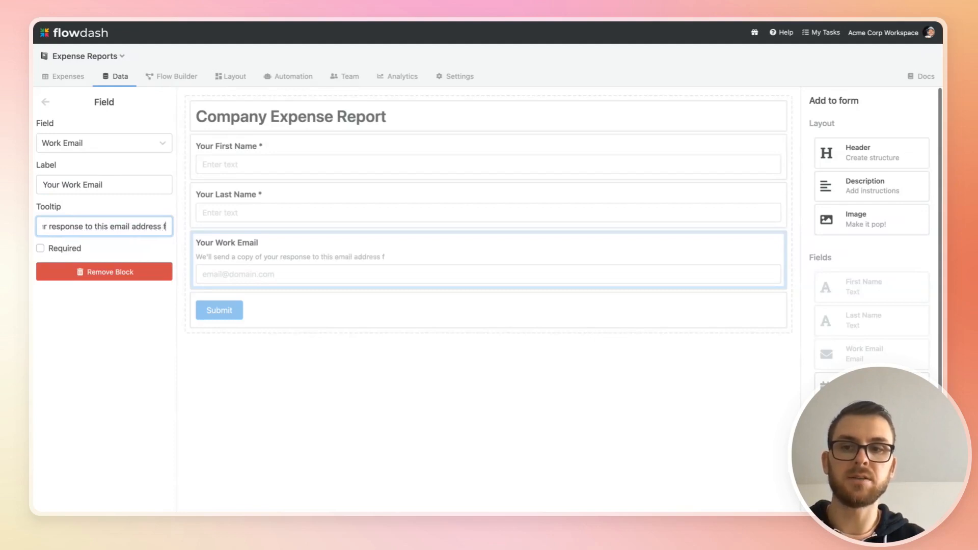
text(or your rec)
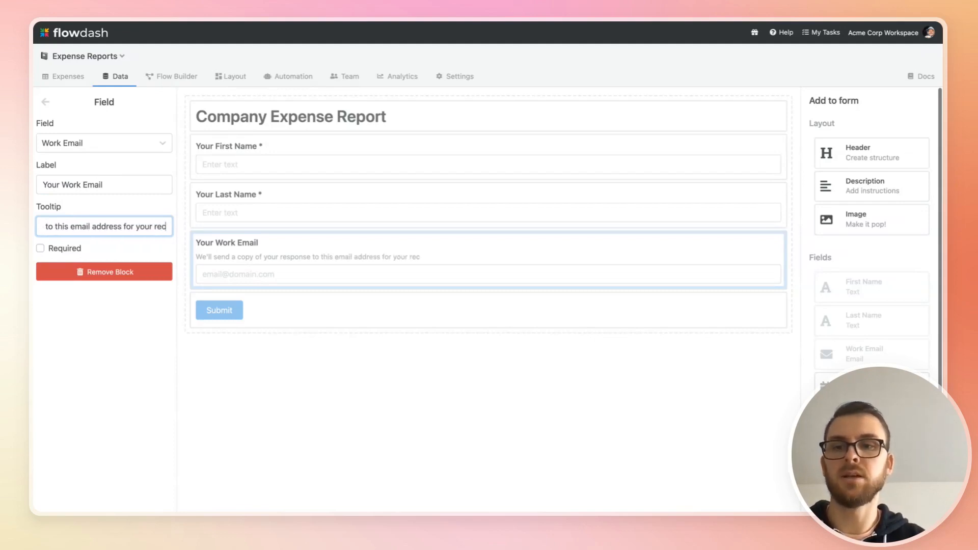
text(ords)
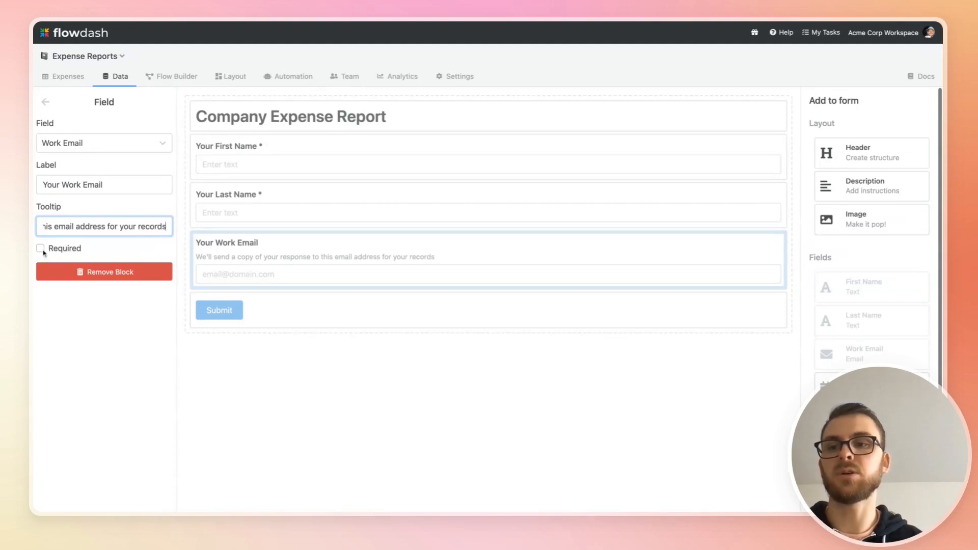
click(49, 249)
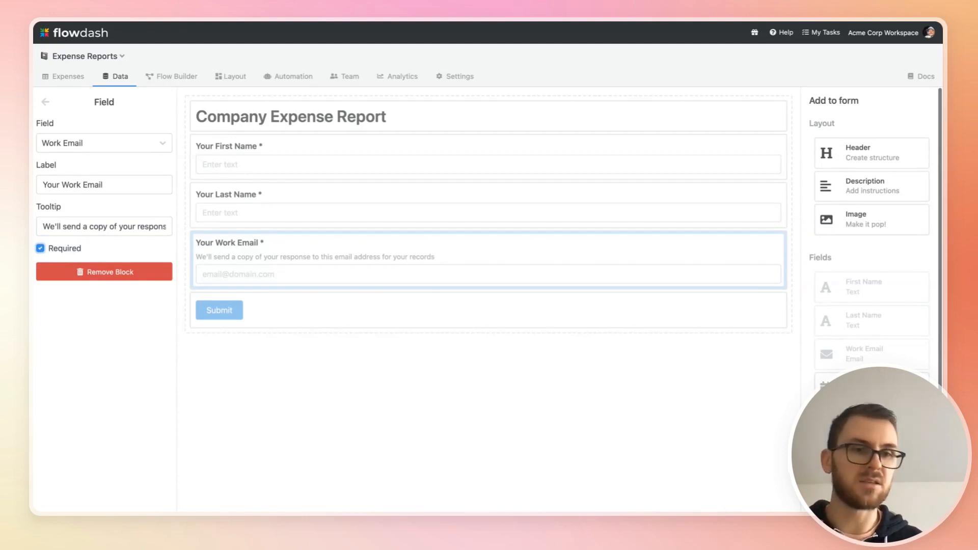
Add the Date of Expense field below the work email and make it required
drag(866, 387, 382, 274)
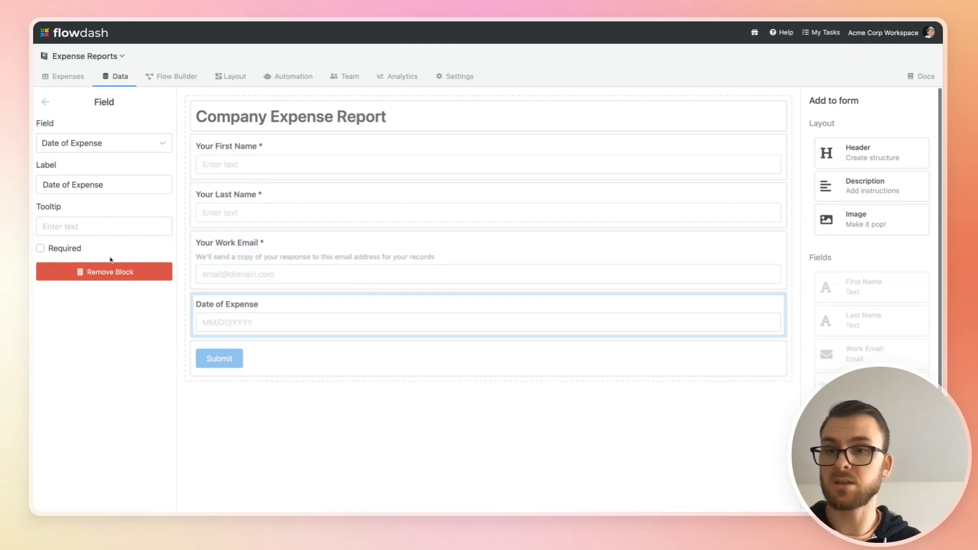
click(40, 248)
Give the date of expense field the tooltip "This should reflect the date on the receipt / invoice you attach below"
click(86, 225)
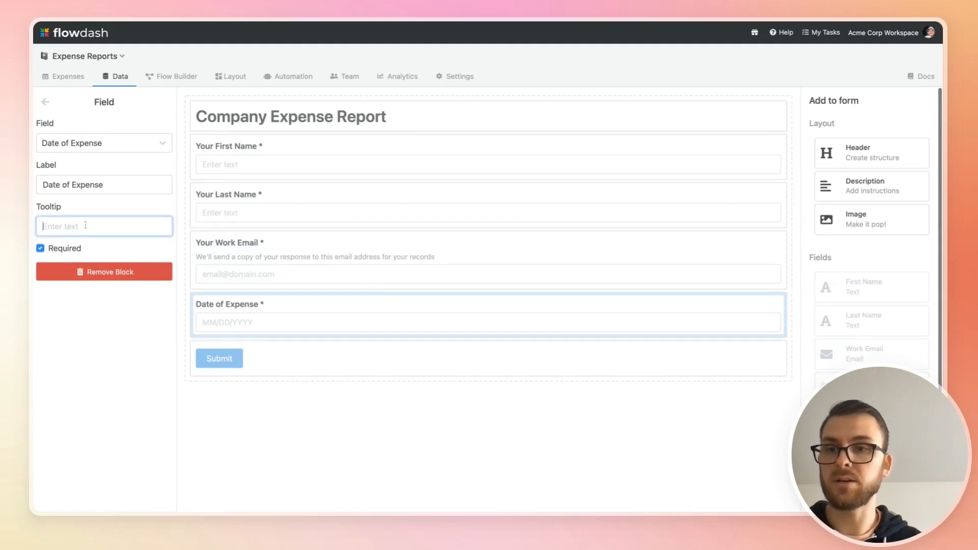
text(This should re)
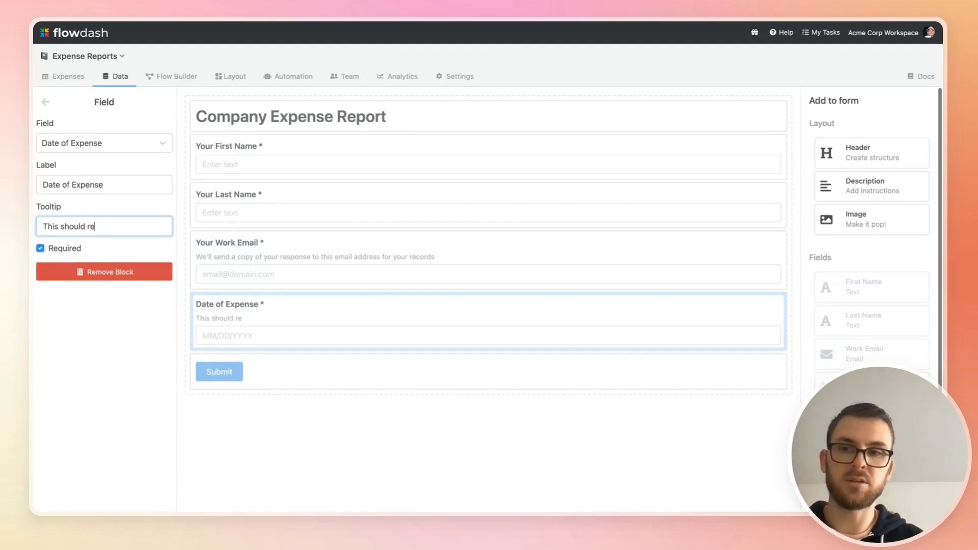
text(flect an)
key(BackSpace)
key(BackSpace)
text(th)
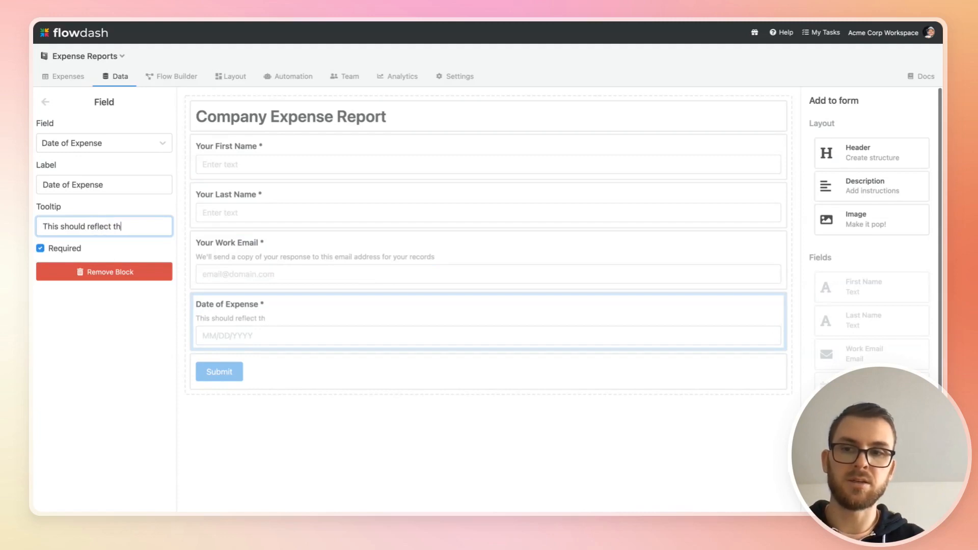
text(e date of)
key(BackSpace)
text(n )
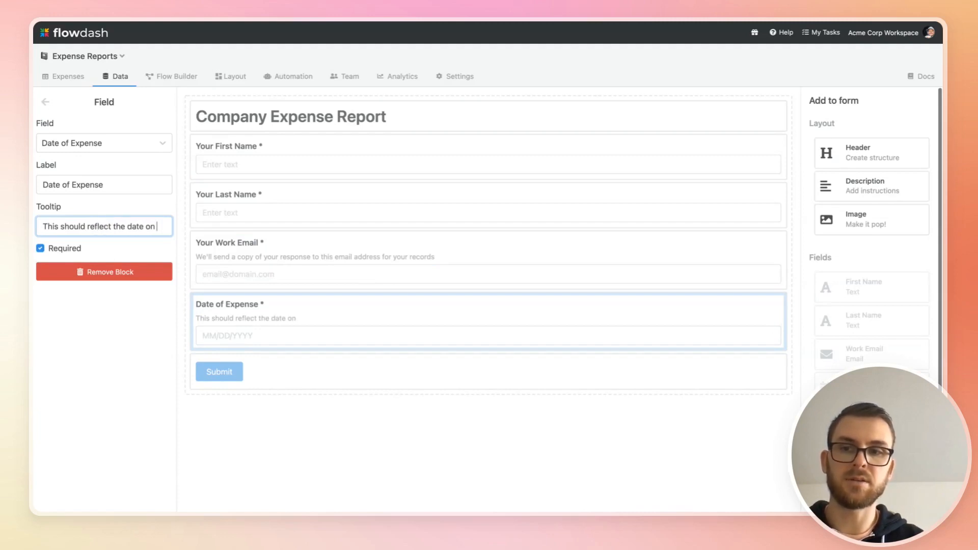
text(the receipt /)
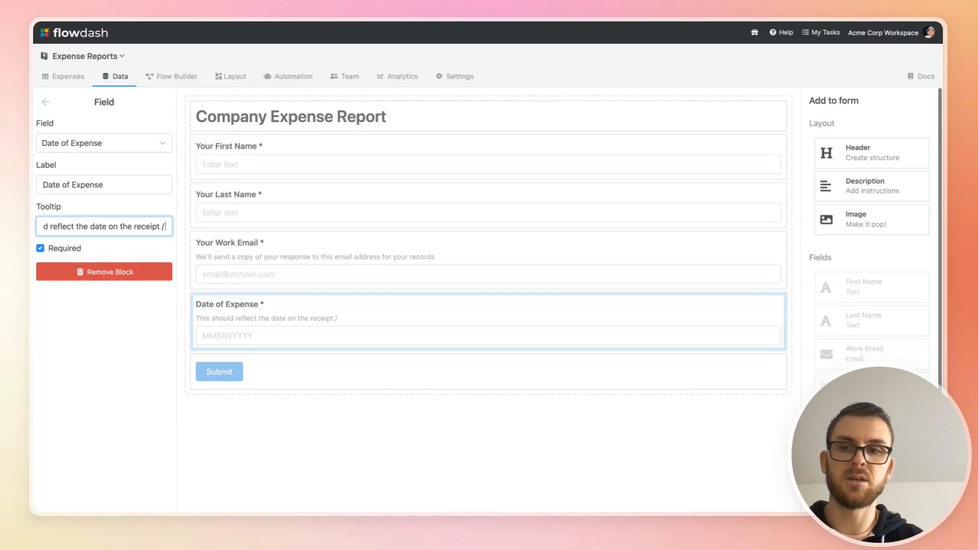
text( invoice you attach)
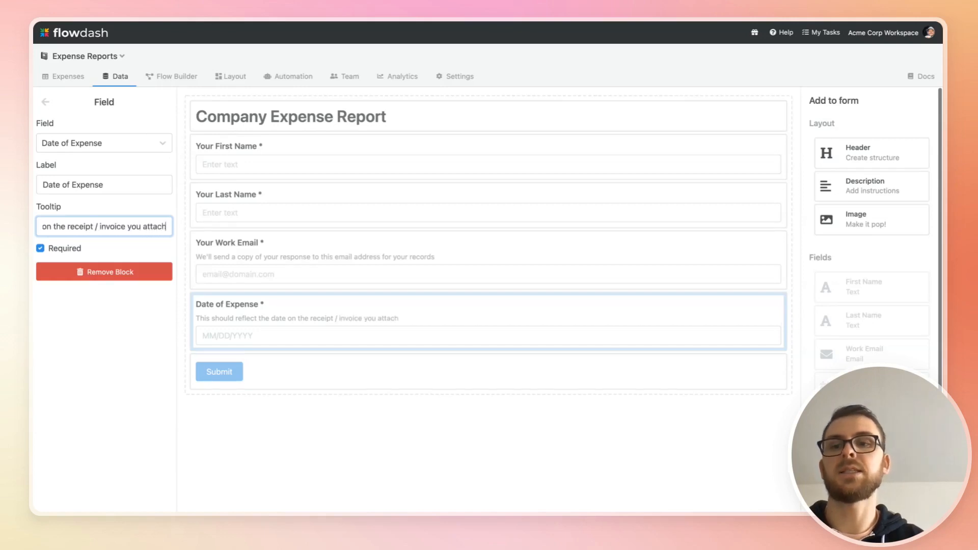
text( below)
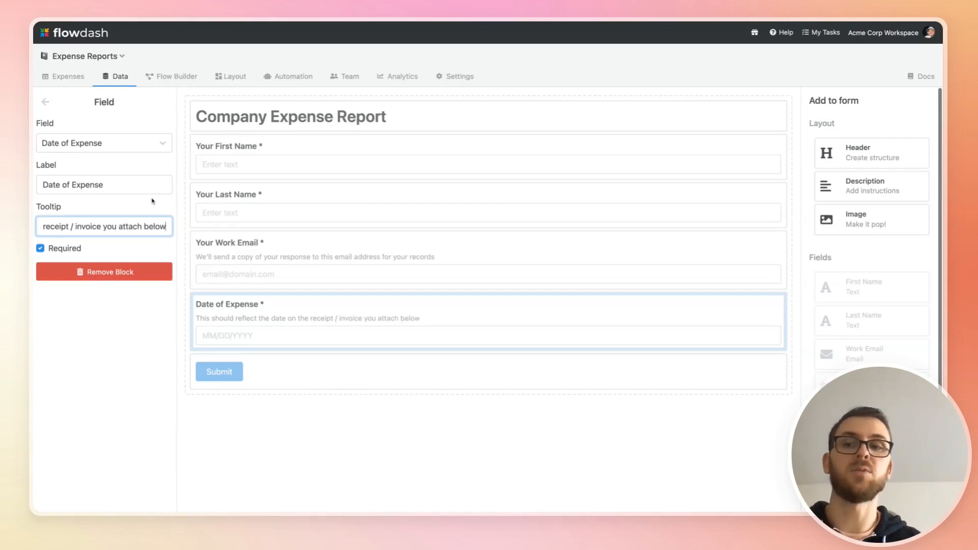
click(45, 102)
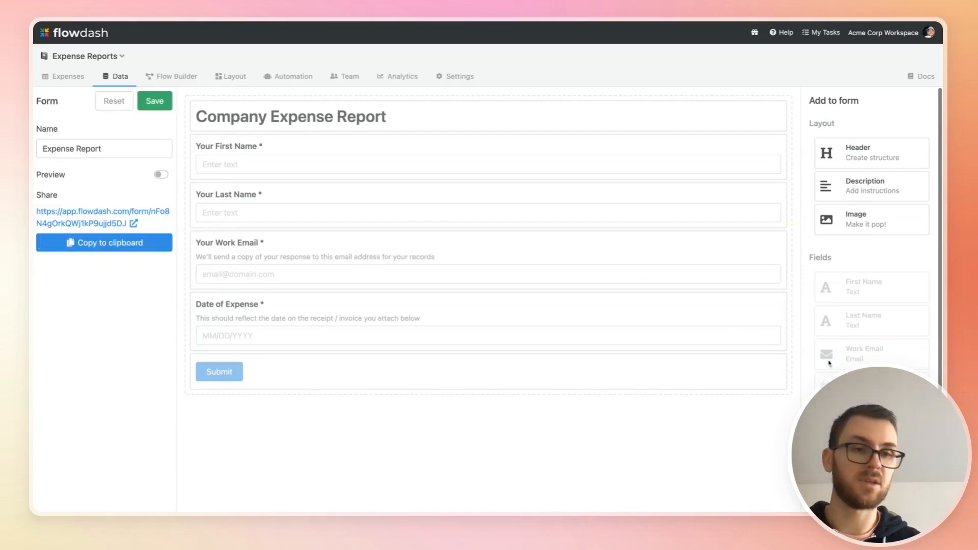
Add the Amount field below the date of expense and the Expense Category field below it, making both required
drag(855, 387, 281, 372)
click(40, 248)
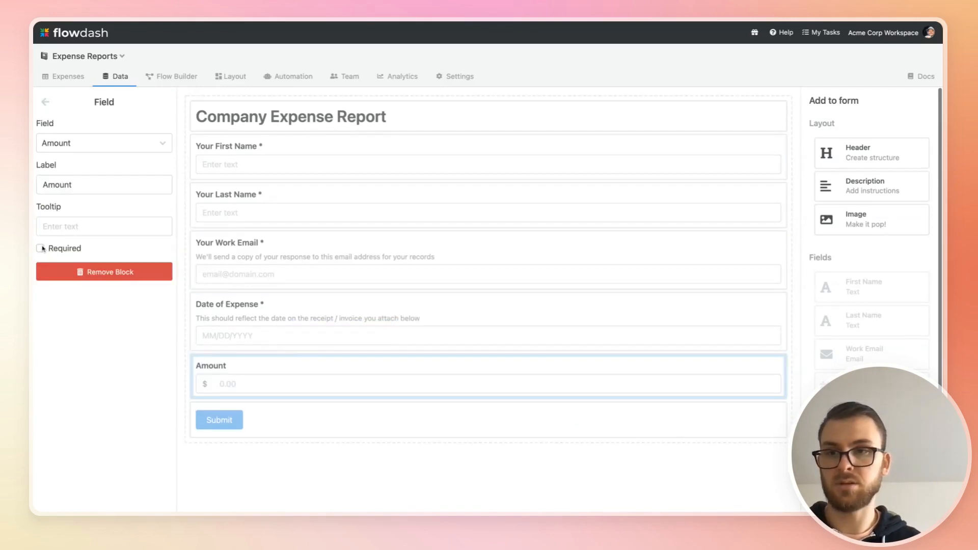
scroll(871, 254, down, 1)
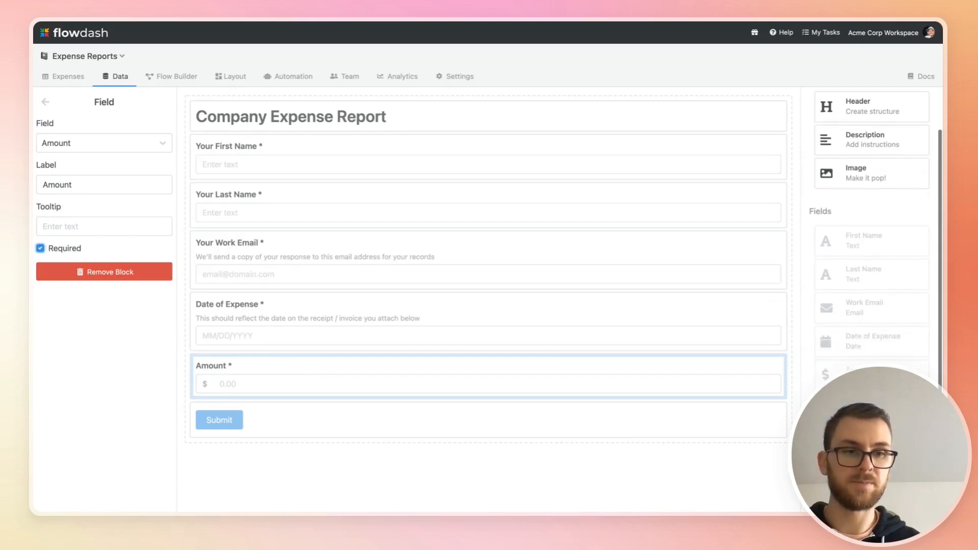
drag(856, 407, 465, 408)
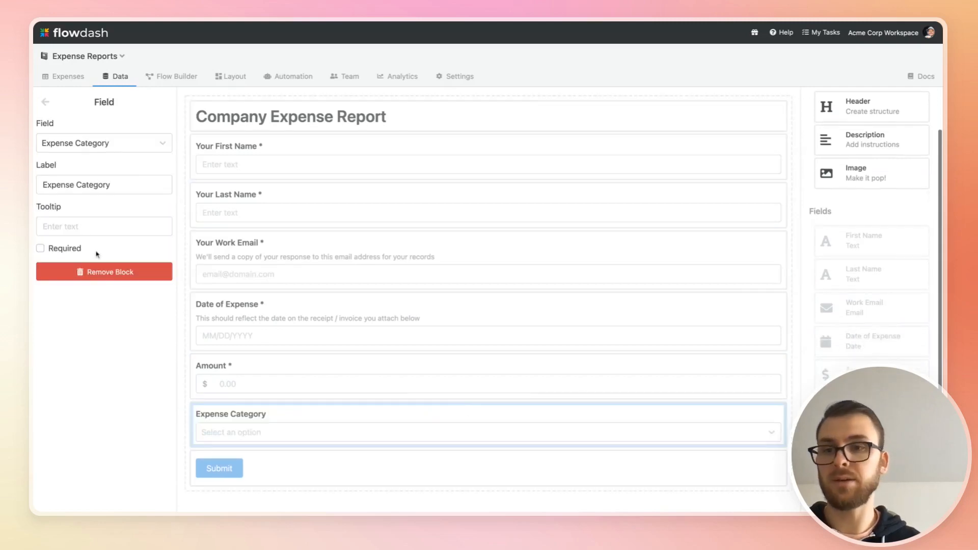
click(41, 248)
Give the expense category field the tooltip "Mark other if you cannot identify a category"
click(102, 231)
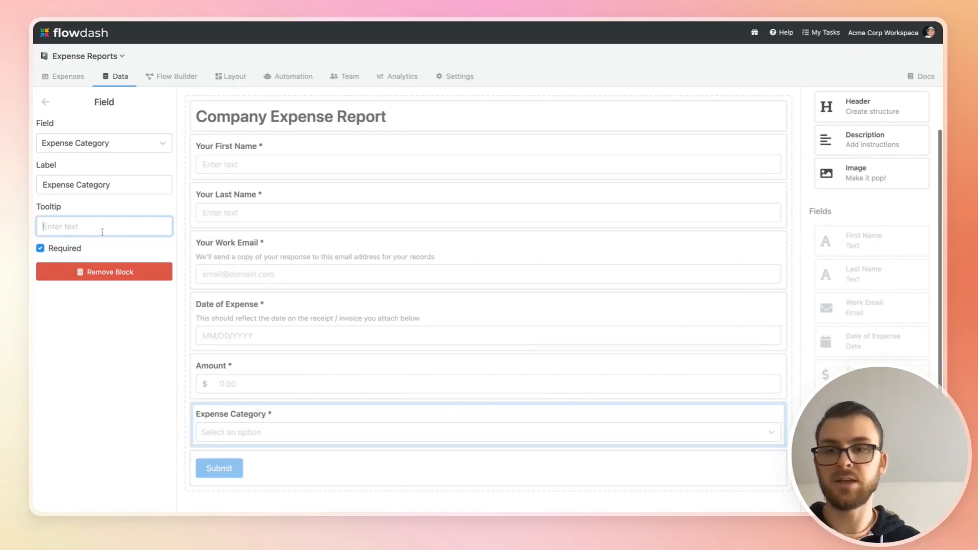
text(Mark other )
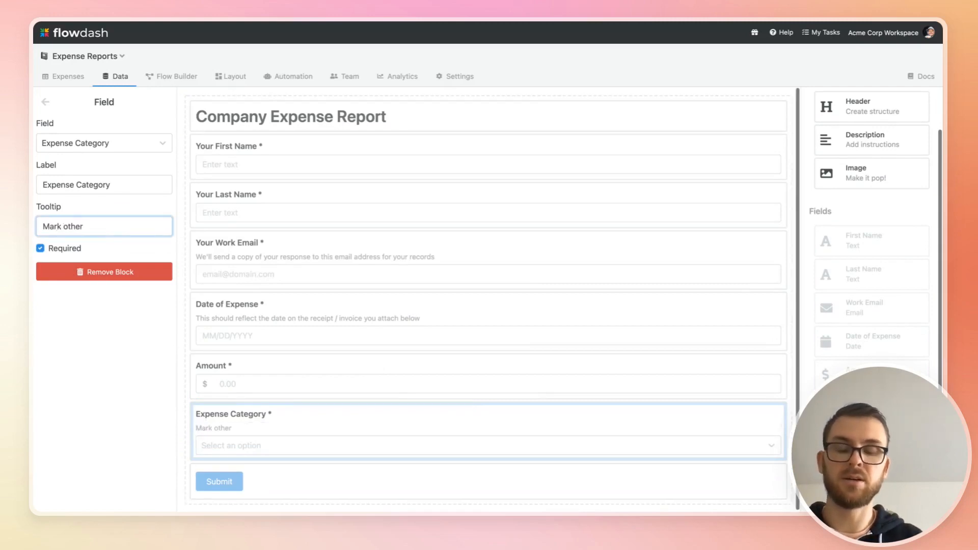
text(if you)
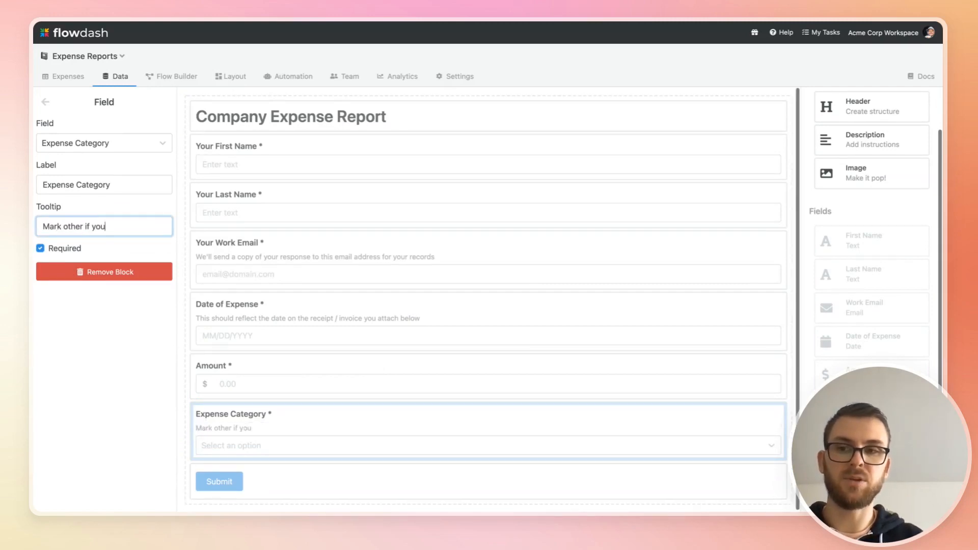
text( cannot identify a cateogy)
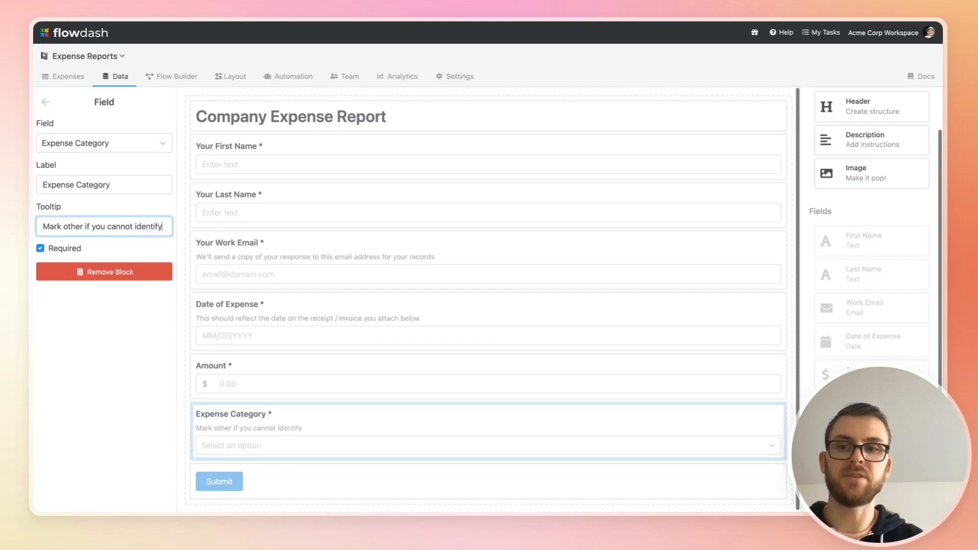
key(BackSpace)
key(BackSpace)
key(BackSpace)
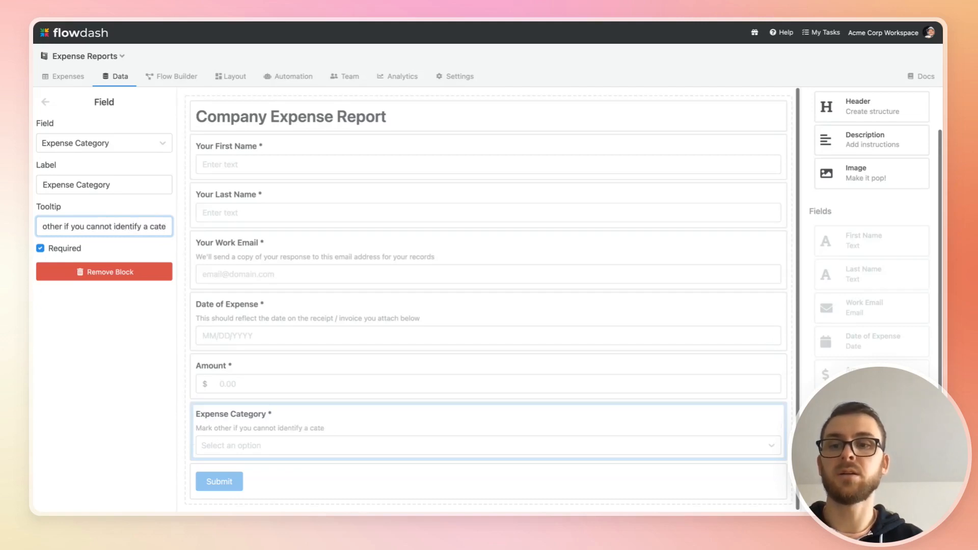
text(gory)
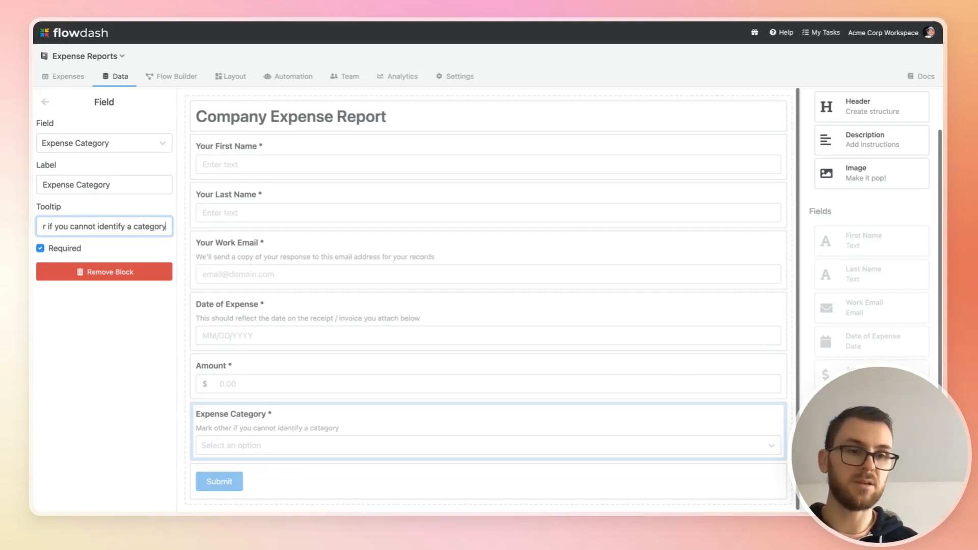
Add the Expense Item Description field below the category as an optional field with the tooltip "Please include any relevant information"
drag(865, 441, 407, 443)
click(128, 227)
text(P)
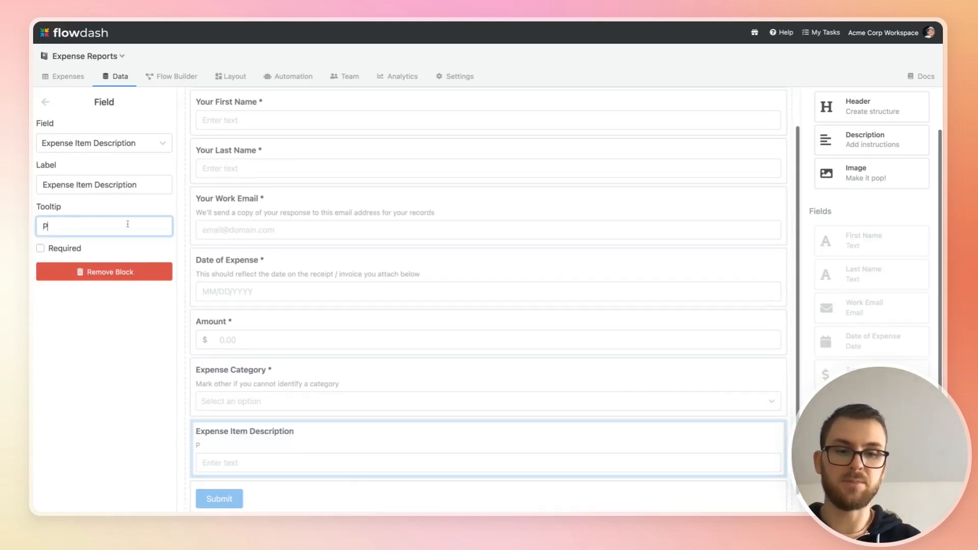
text(lease include an)
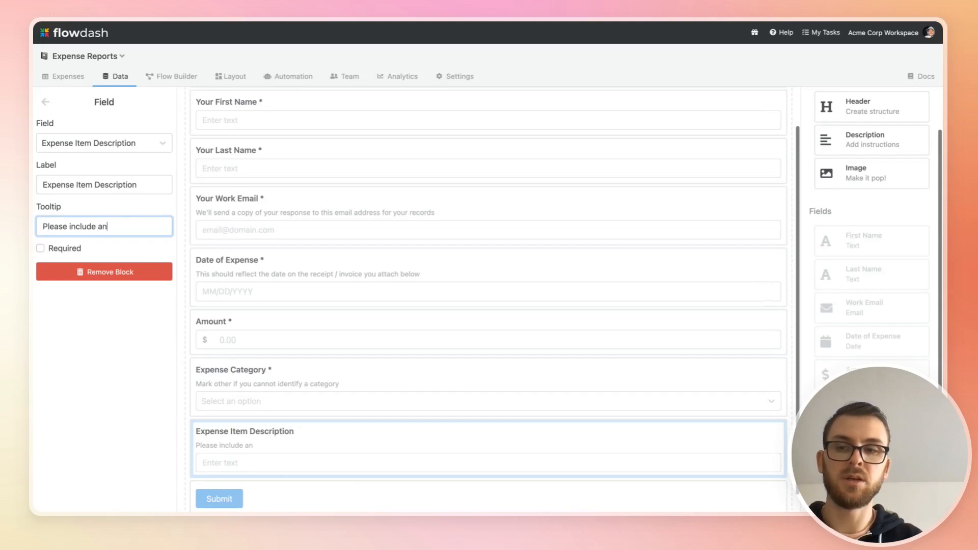
text(y relevant information)
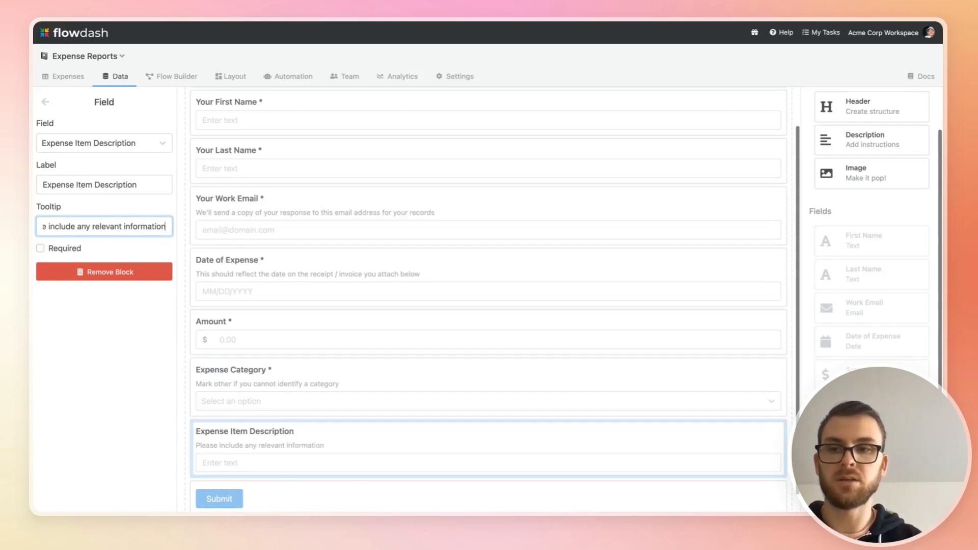
click(40, 248)
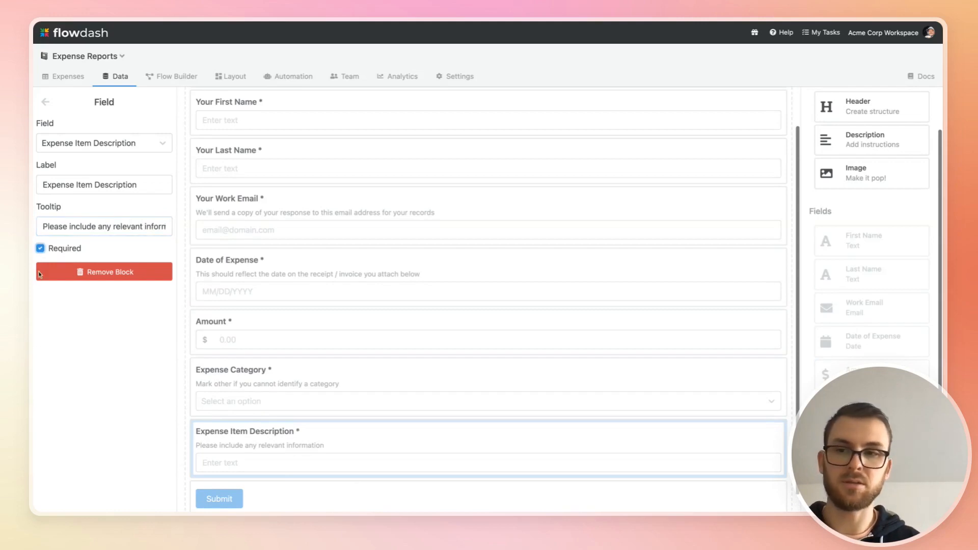
click(47, 250)
Add the Invoice / Receipt field below the item description with the tooltip "Please limit this to 1 attachment." and make it required
scroll(503, 273, down, 1)
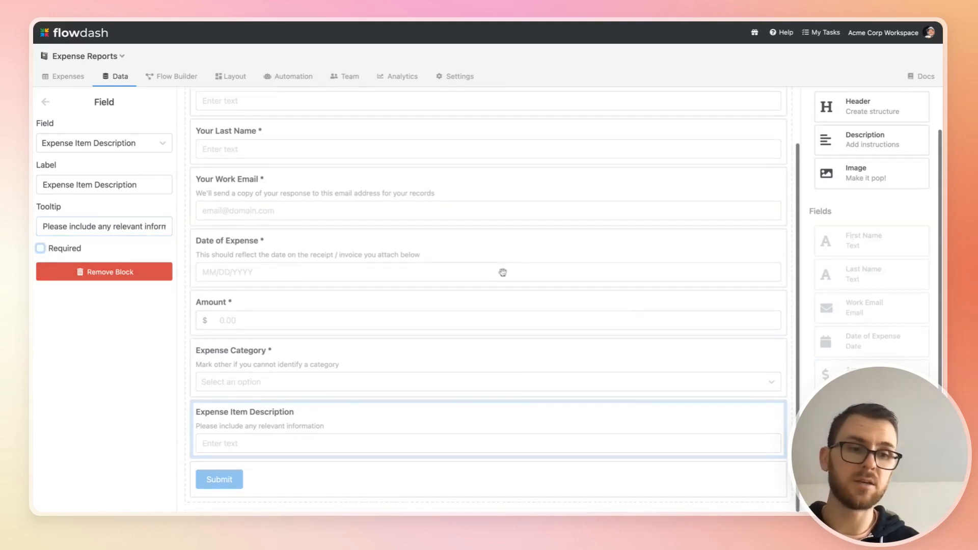
drag(871, 475, 451, 432)
click(131, 222)
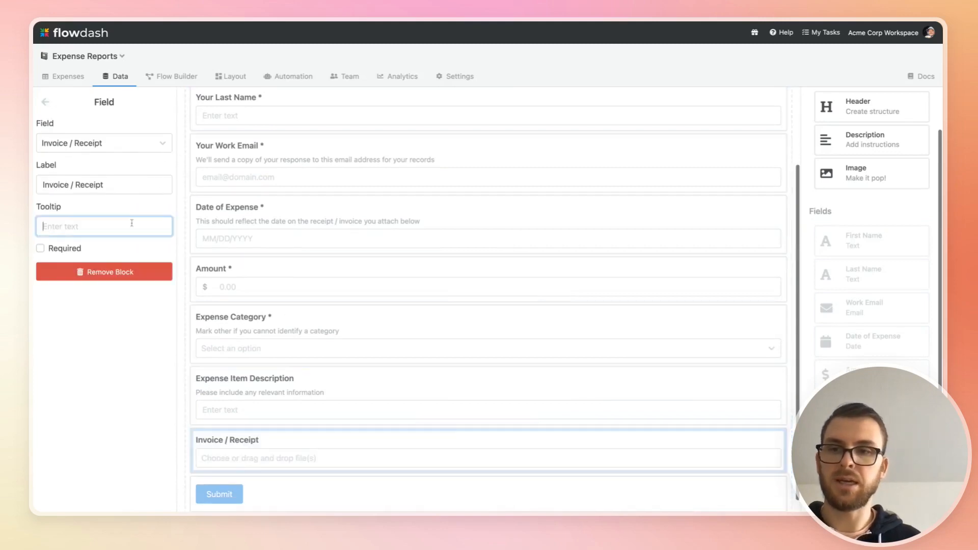
text(Please li)
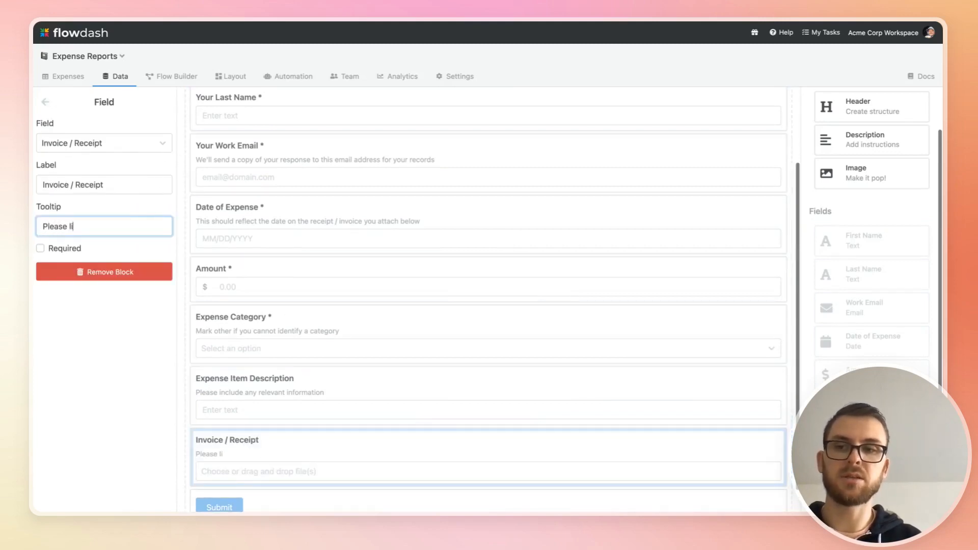
text(mit this to )
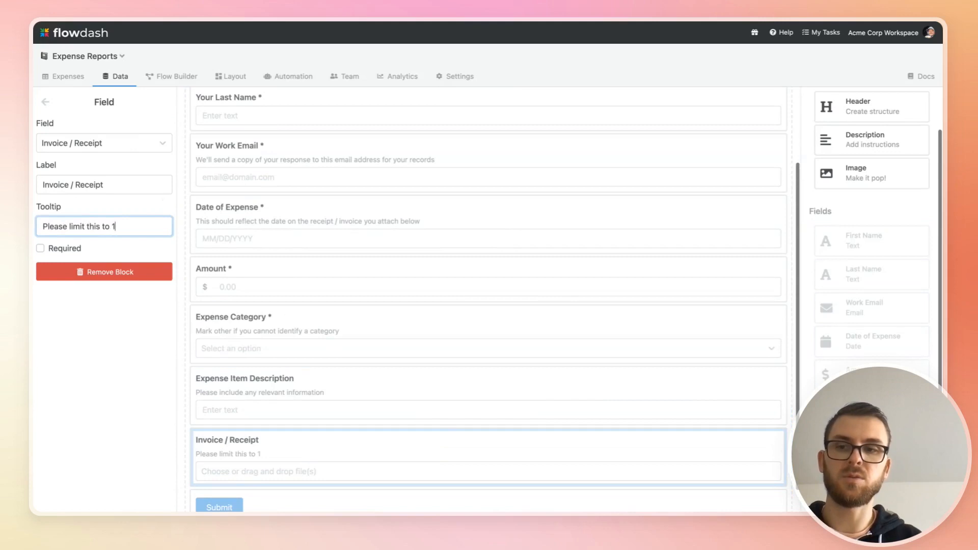
text(1 attachment.)
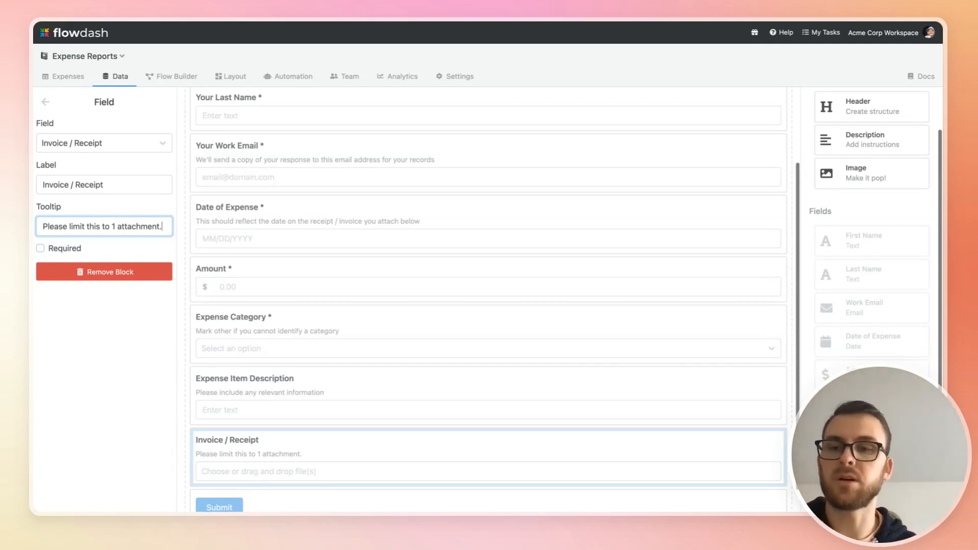
click(41, 248)
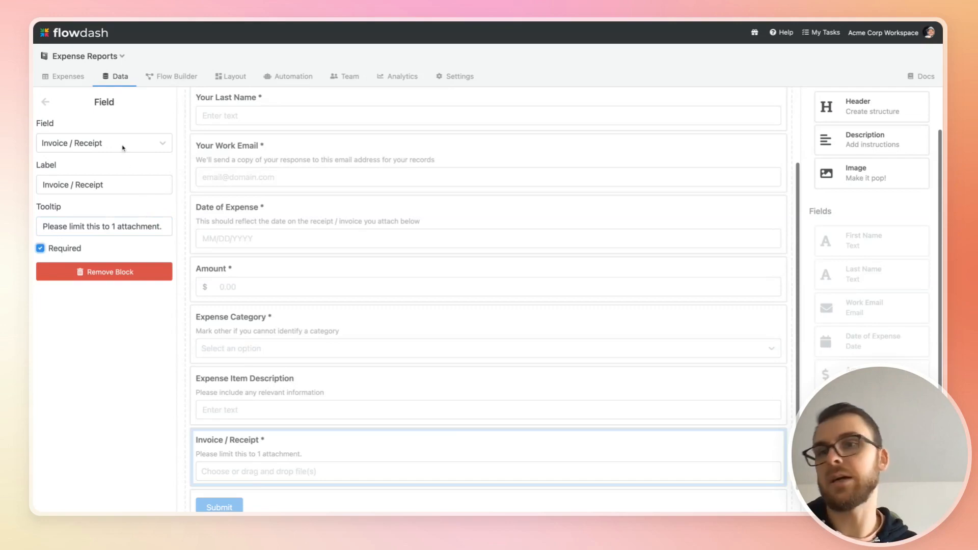
click(45, 102)
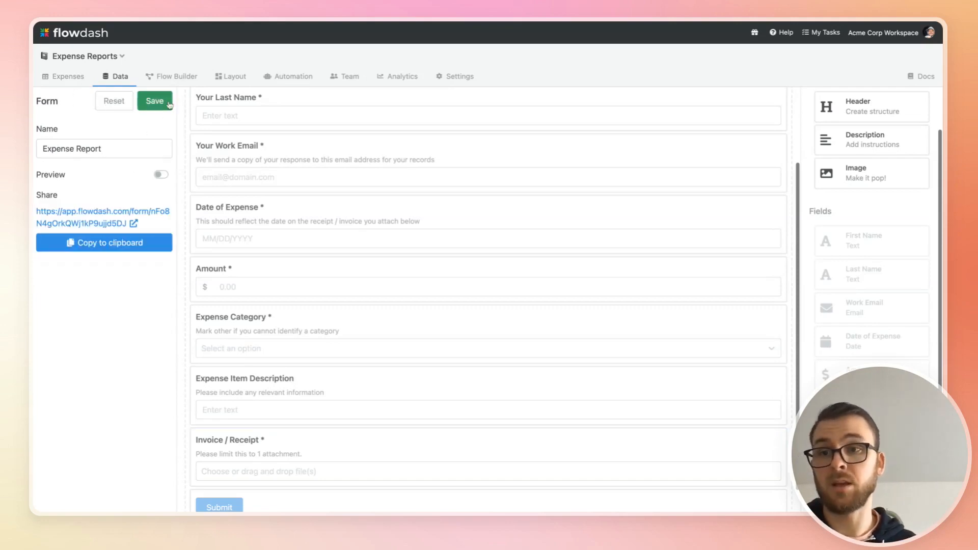
Preview the form and review all its fields from the header down to the submit button
click(161, 174)
scroll(309, 182, up, 3)
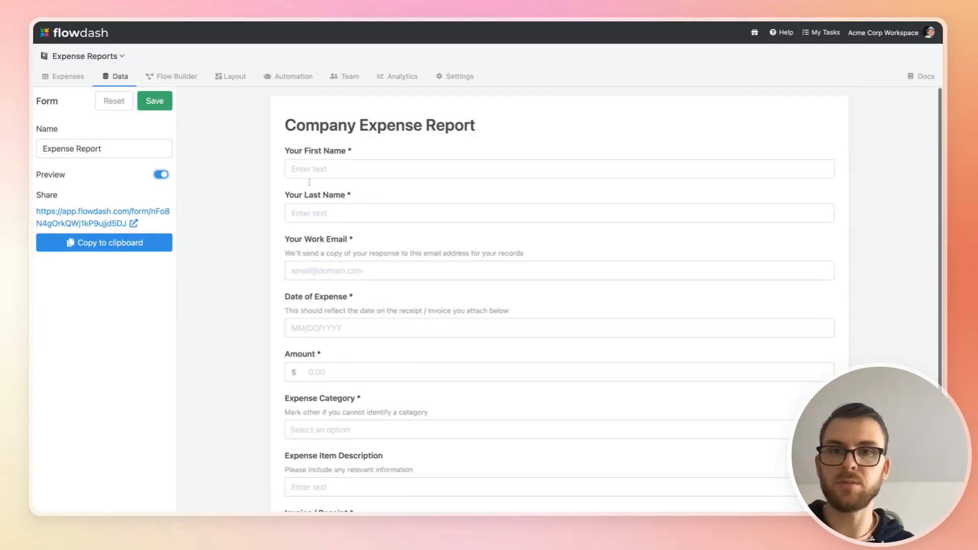
scroll(384, 291, down, 2)
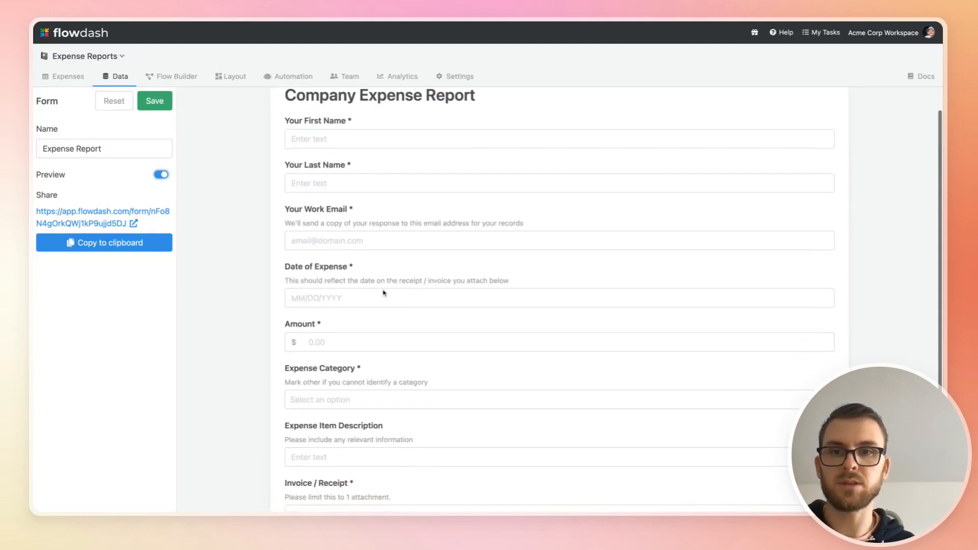
scroll(383, 292, down, 3)
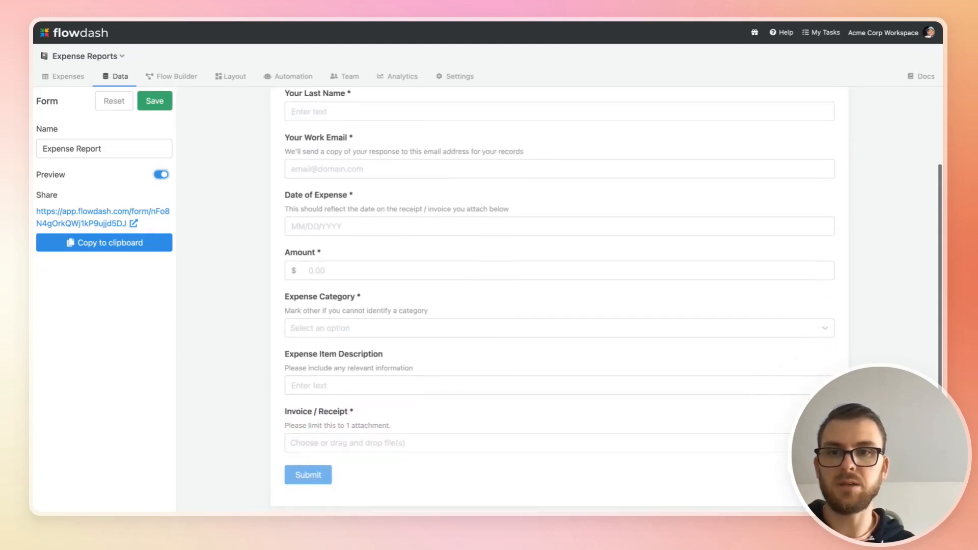
scroll(358, 396, up, 5)
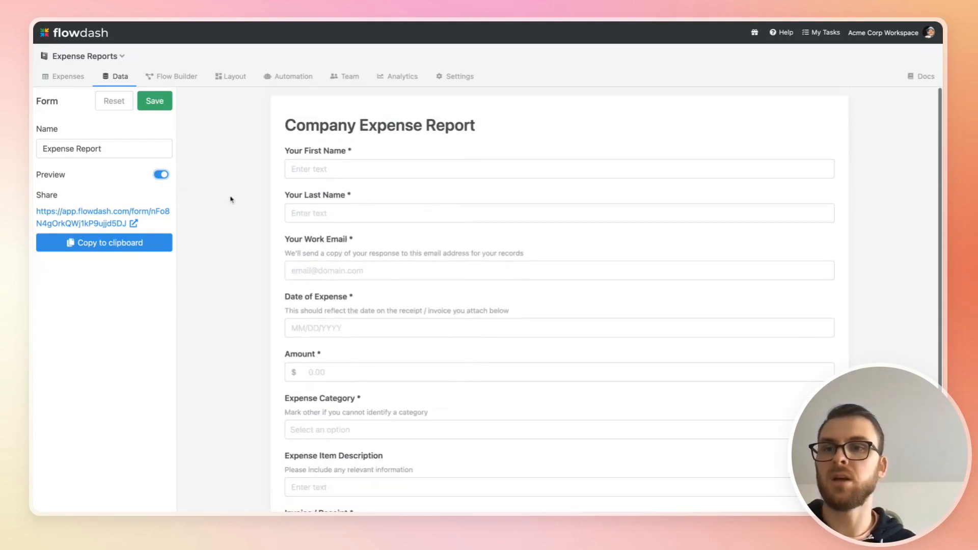
Save the form and return to the workflow's list of expenses
click(155, 101)
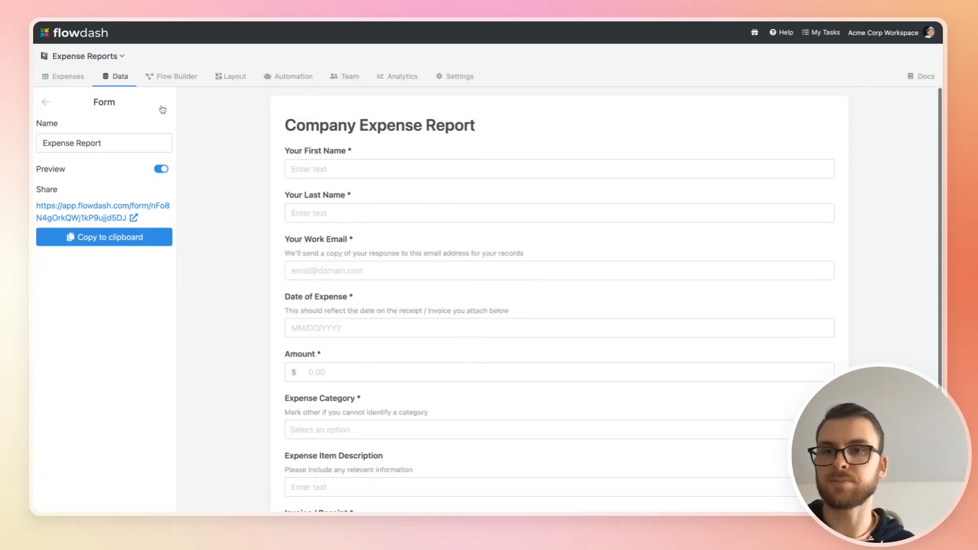
click(79, 78)
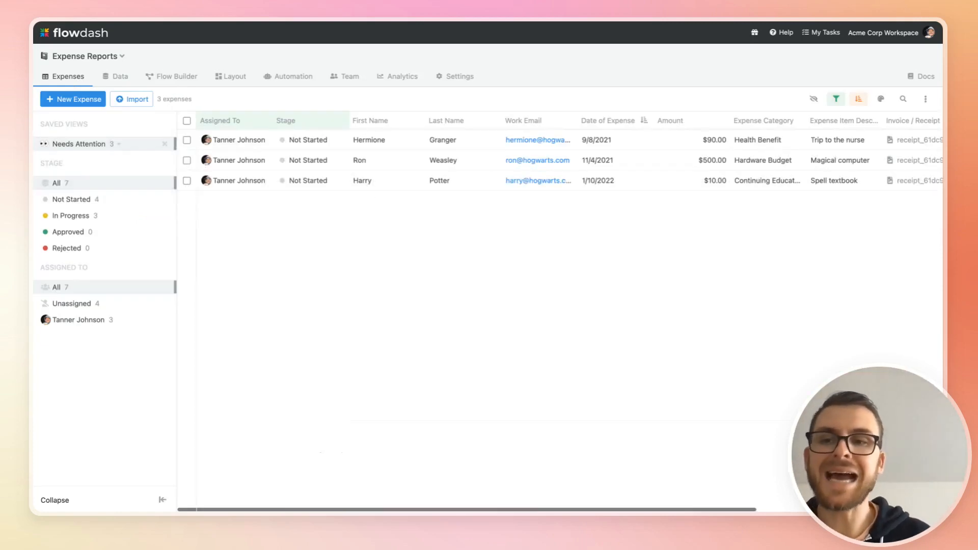
Start a new automation for the Expense Reports workflow and name it "Email person who filled form"
click(290, 76)
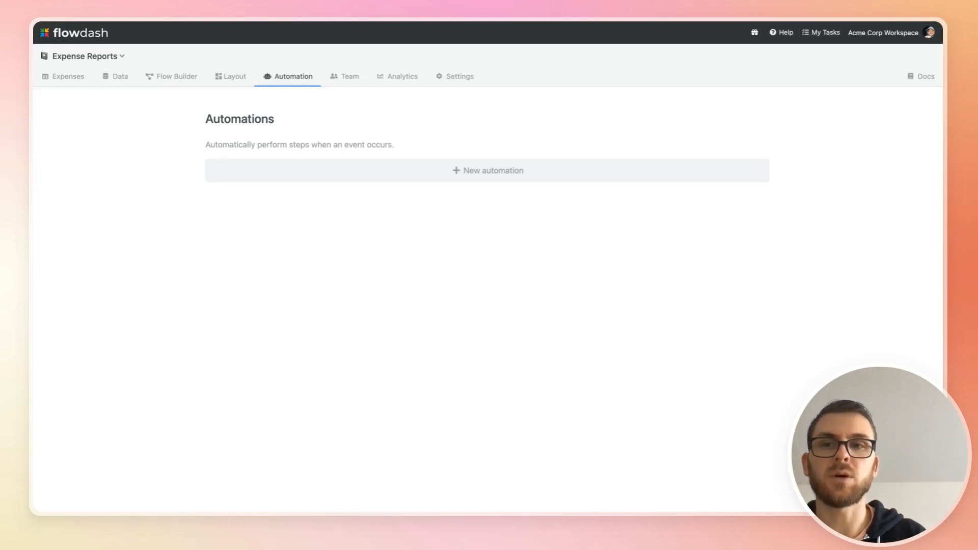
click(498, 173)
click(397, 157)
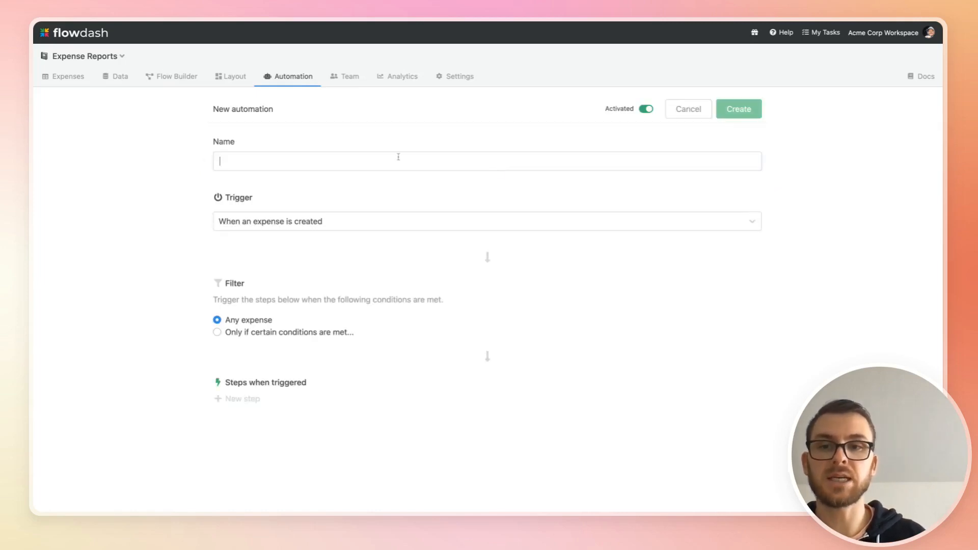
text(Email )
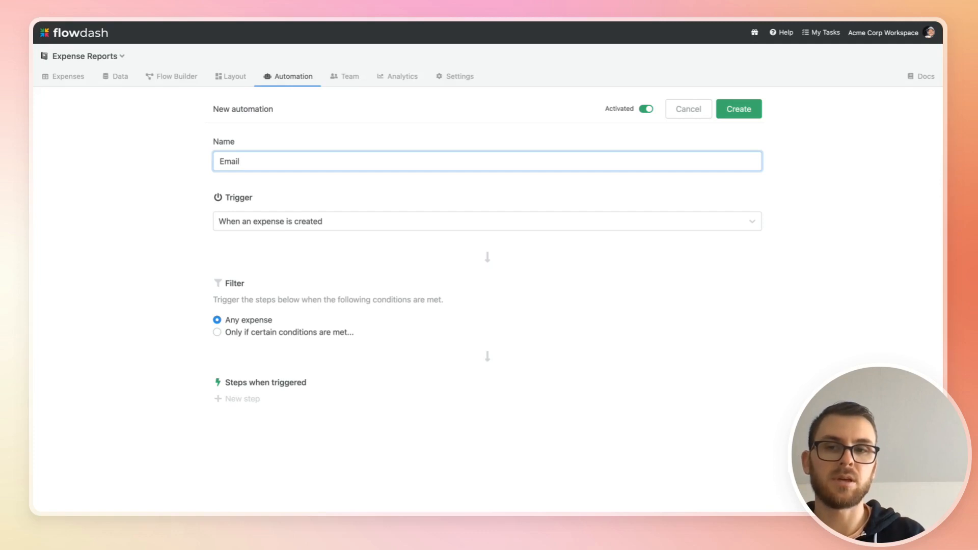
text(person )
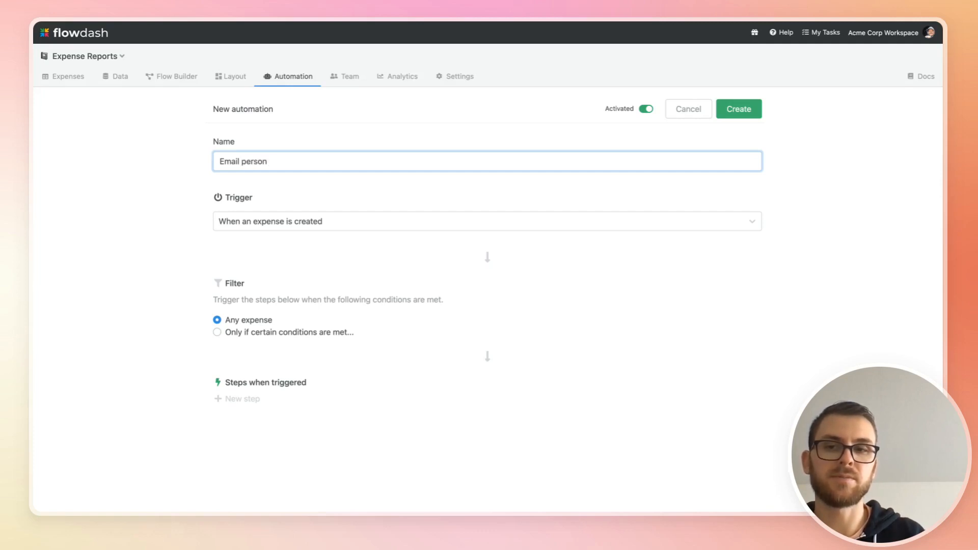
text(who filled fo)
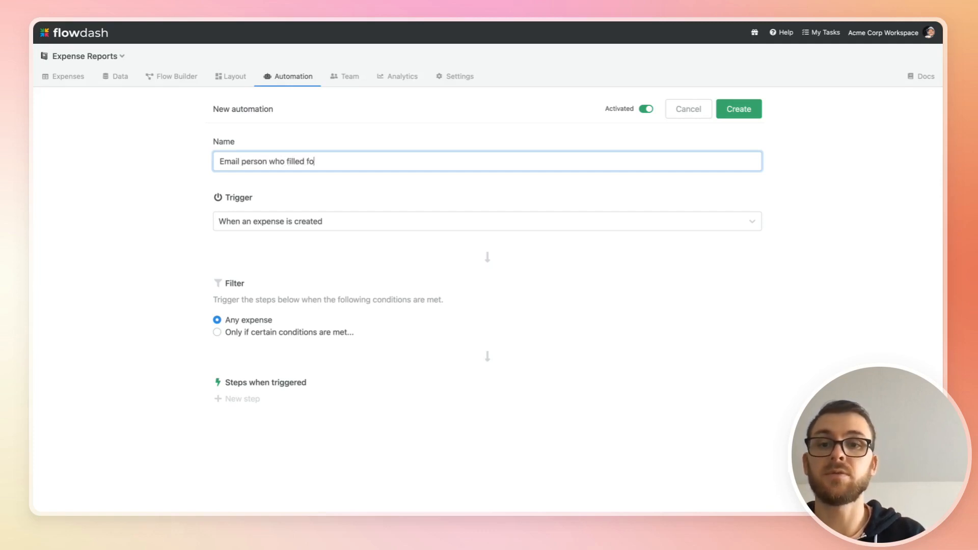
text(rm)
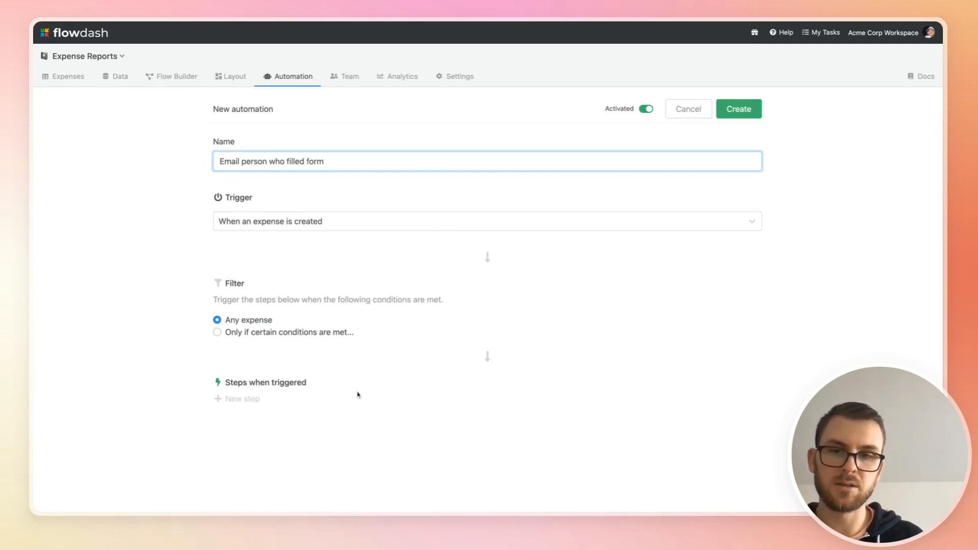
Add an email notification step to the automation and address it to the {{Work Email}} field
click(250, 402)
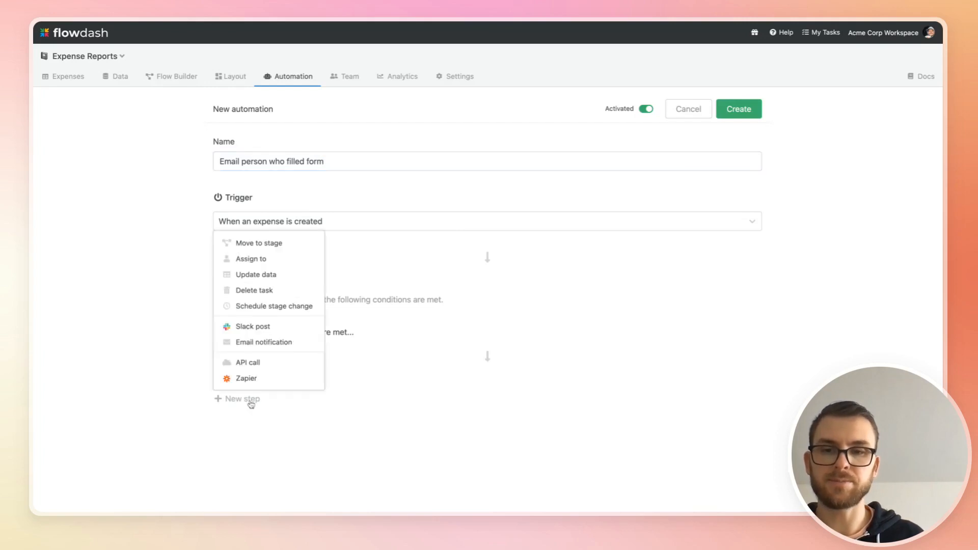
click(268, 350)
click(361, 167)
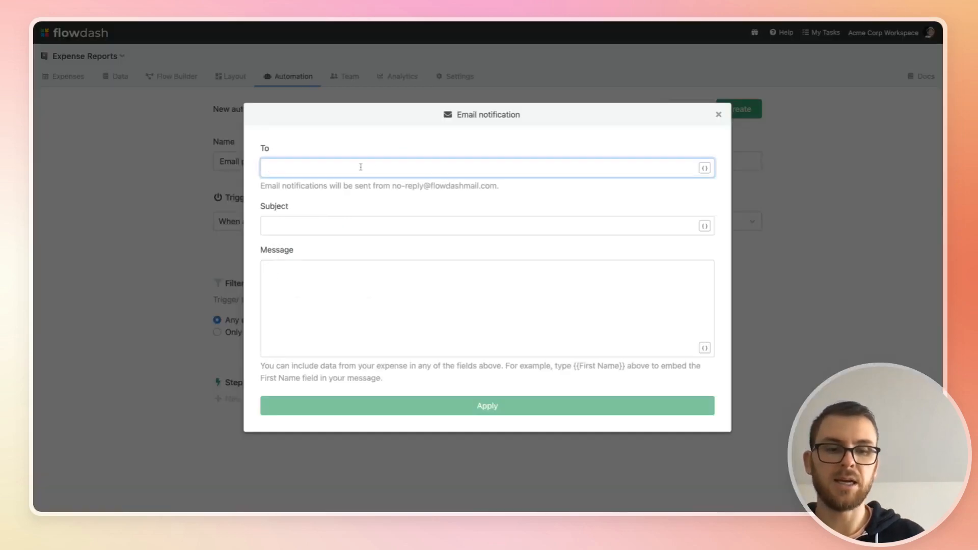
text({{em)
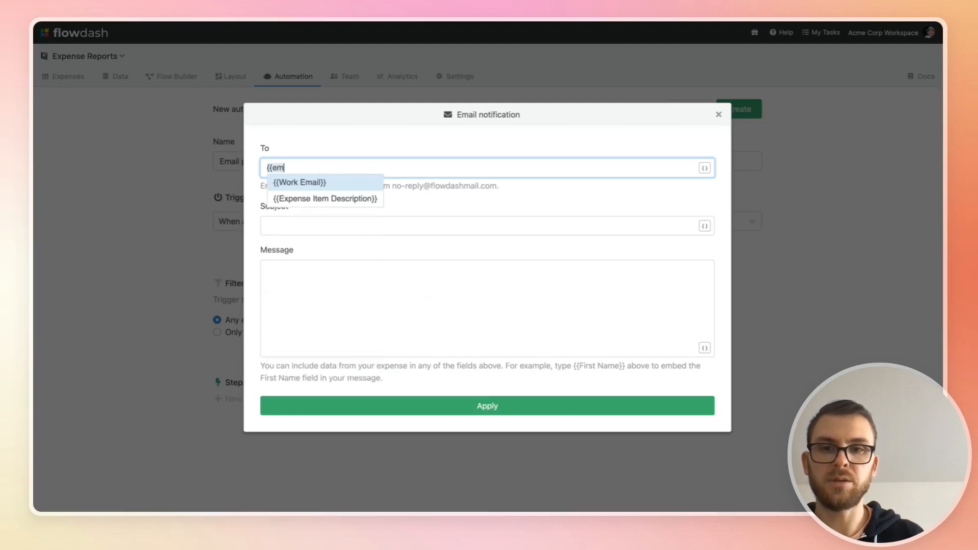
key(Return)
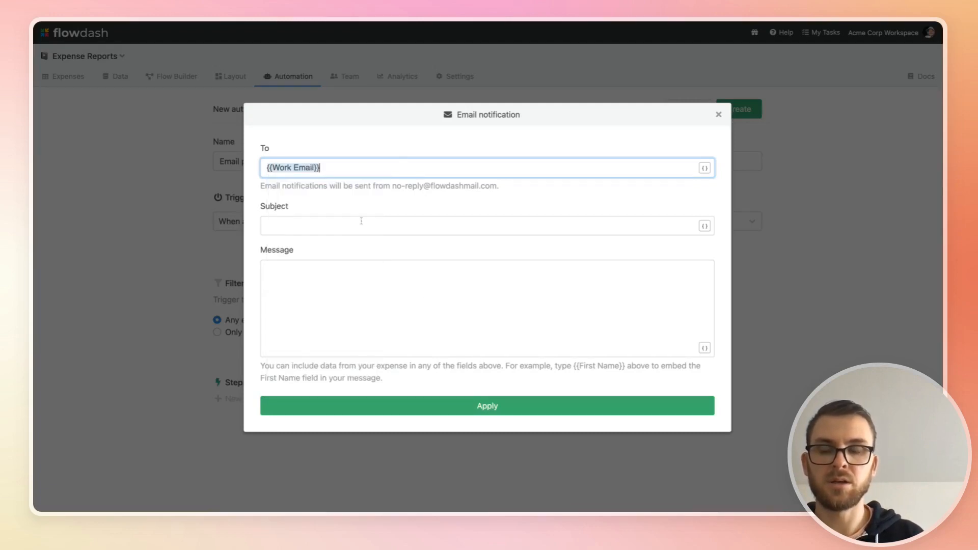
Set the email subject to "Your expense was submitted and will be reviewed shortly"
click(361, 221)
text(Your e)
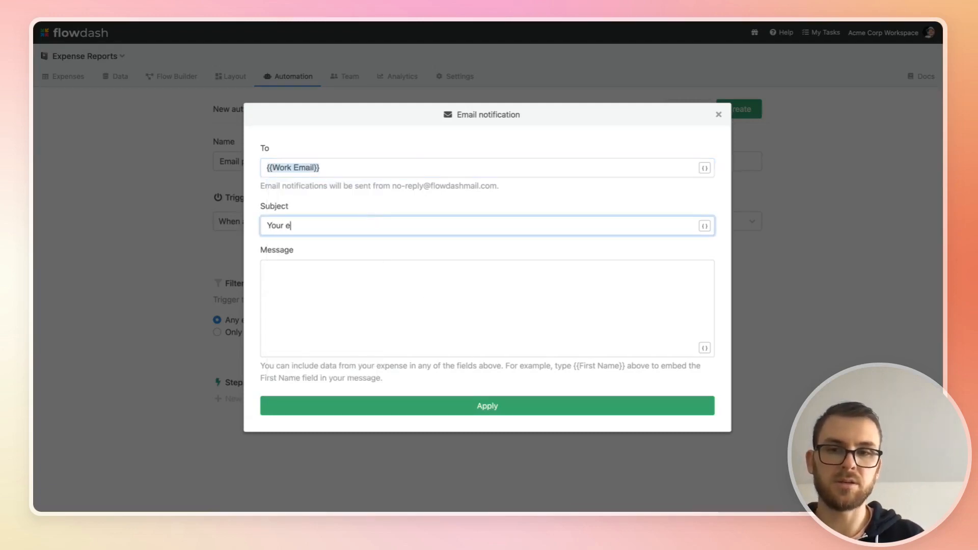
text(xpense was su)
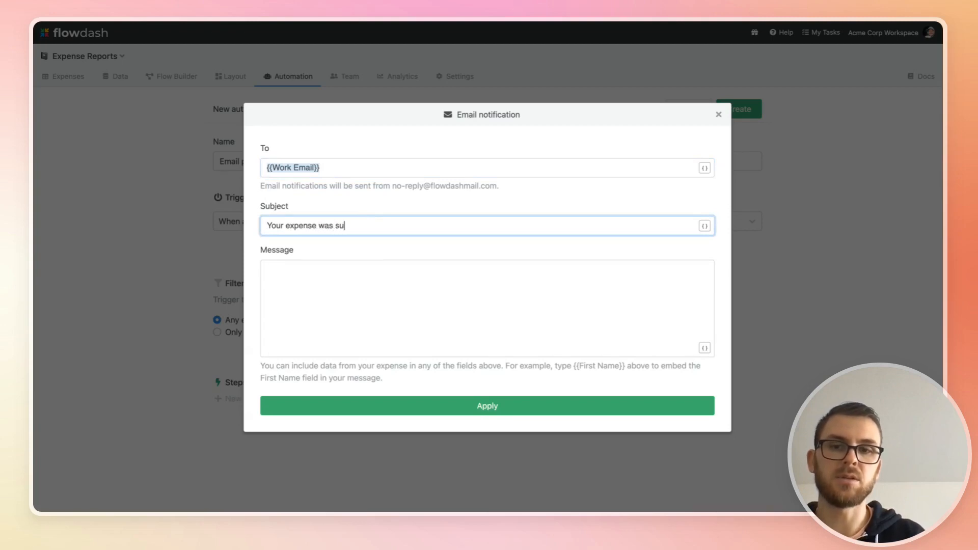
text(bmitted and )
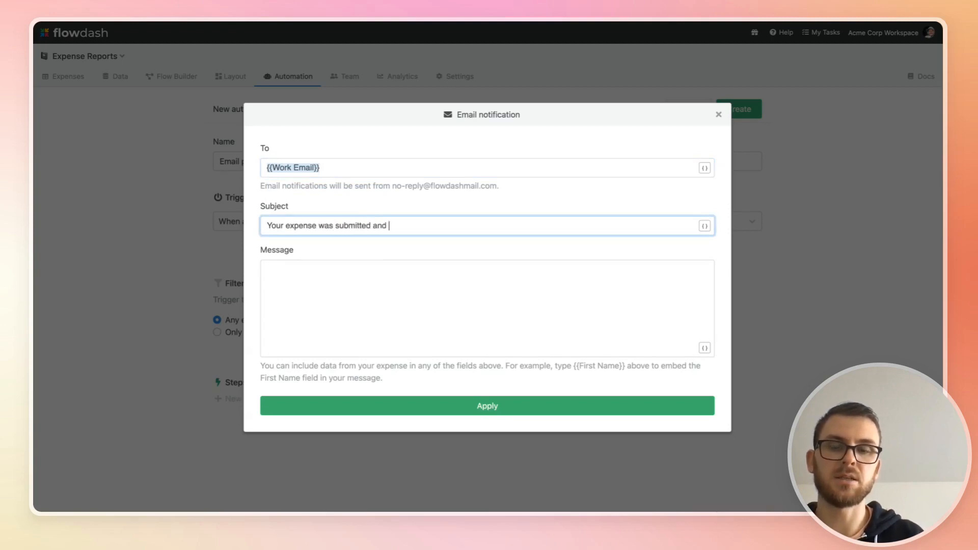
text(will be re)
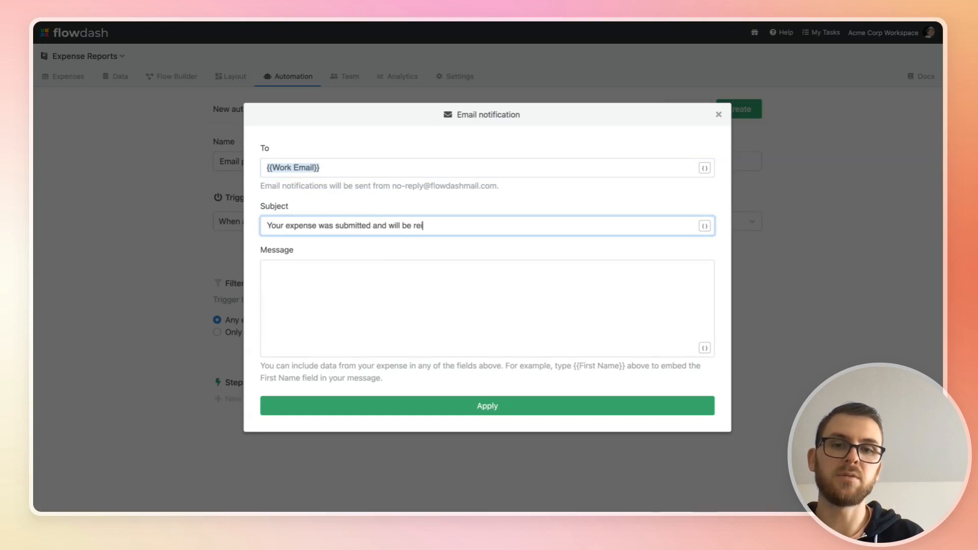
text(viewed shortly)
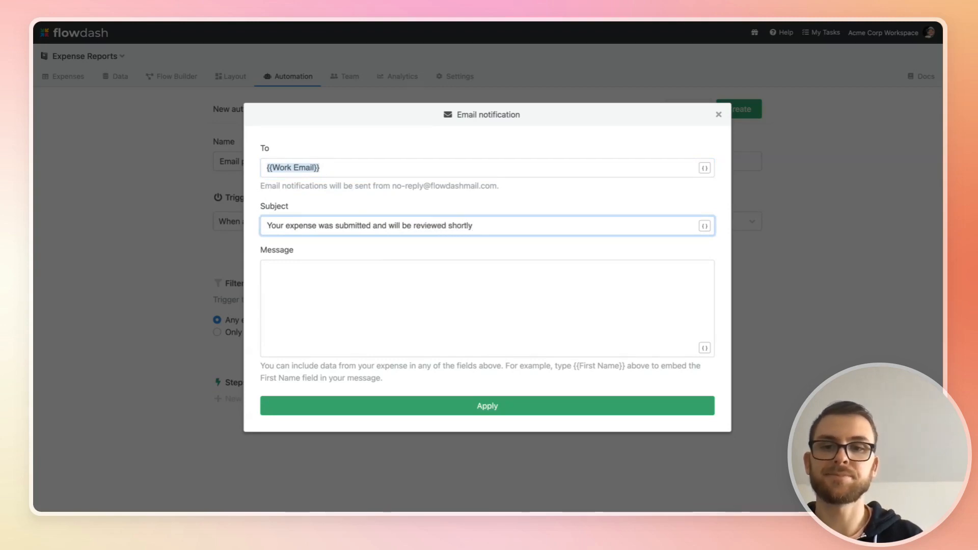
Begin the email message with the greeting "Hi {{First Name}}," followed by a blank line
click(365, 295)
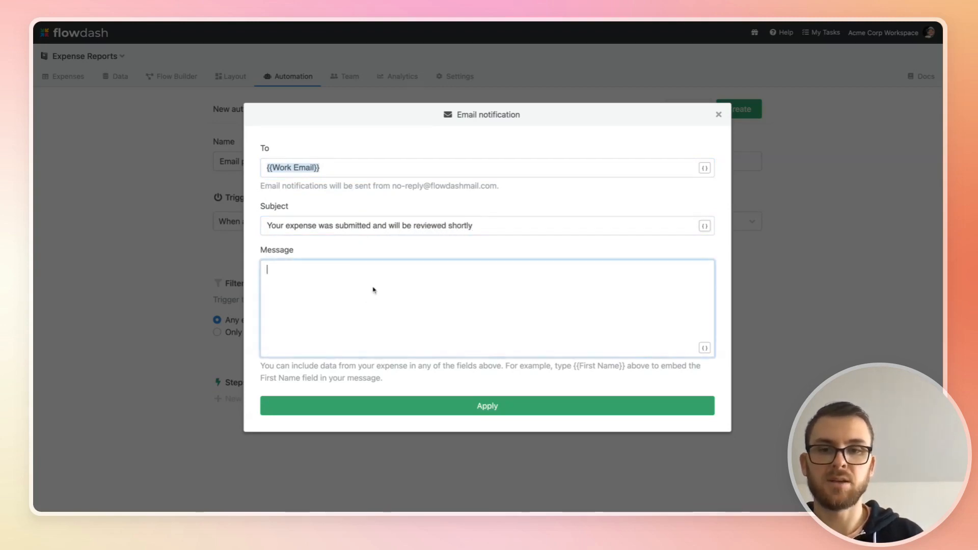
text(Hi )
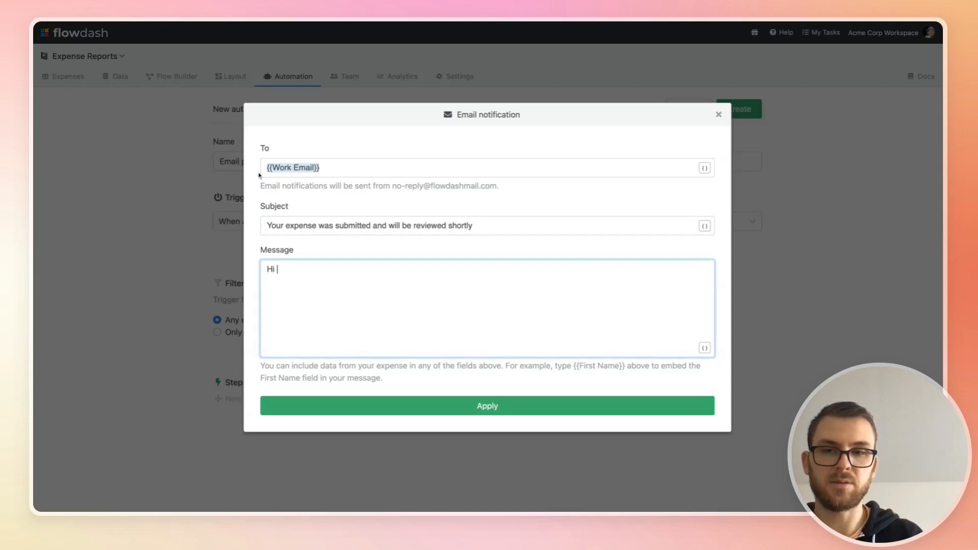
text({{fi)
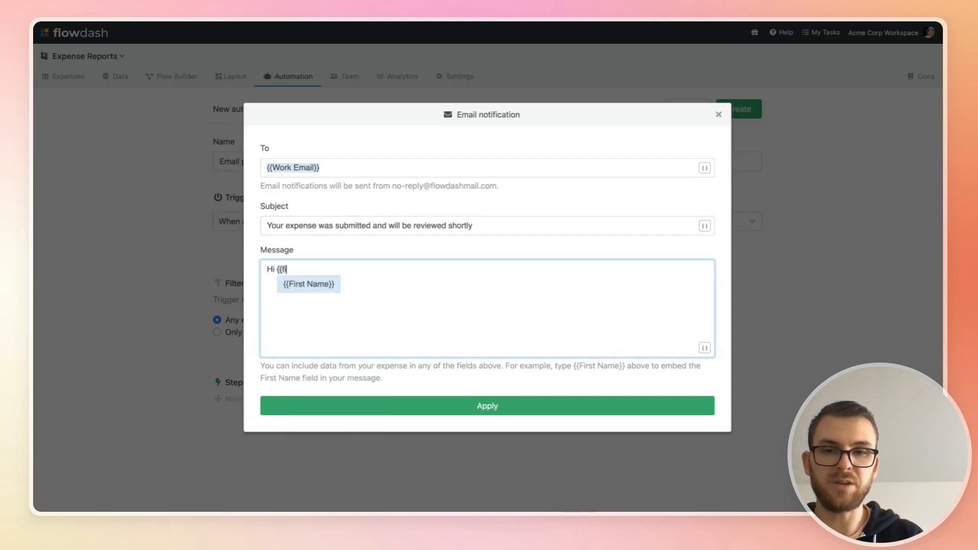
text(r)
key(Return)
text(,)
key(Return)
key(Return)
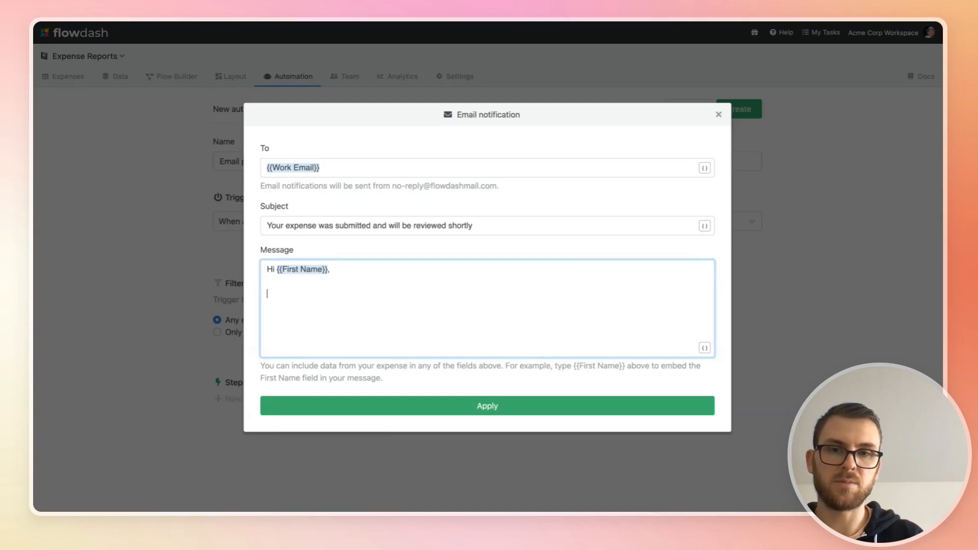
Write "Thanks for submitting the report." below the greeting, with "Summary:" on the following line
text(Thanks )
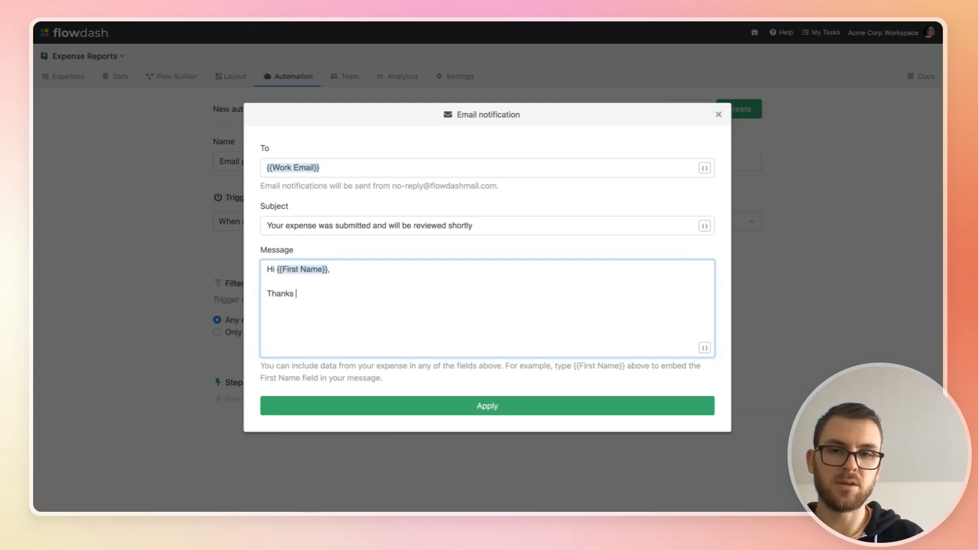
text(for submitting the rp)
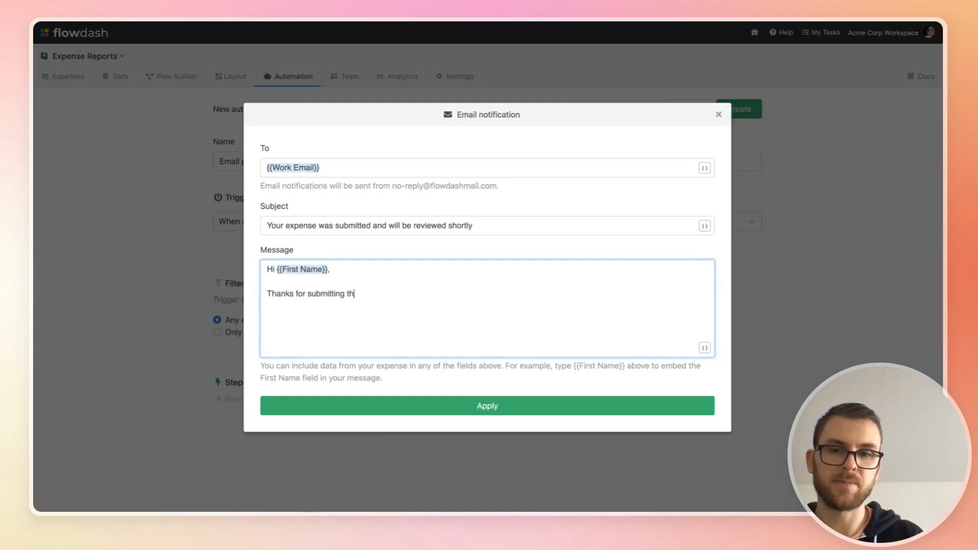
key(BackSpace)
key(BackSpace)
text(report.)
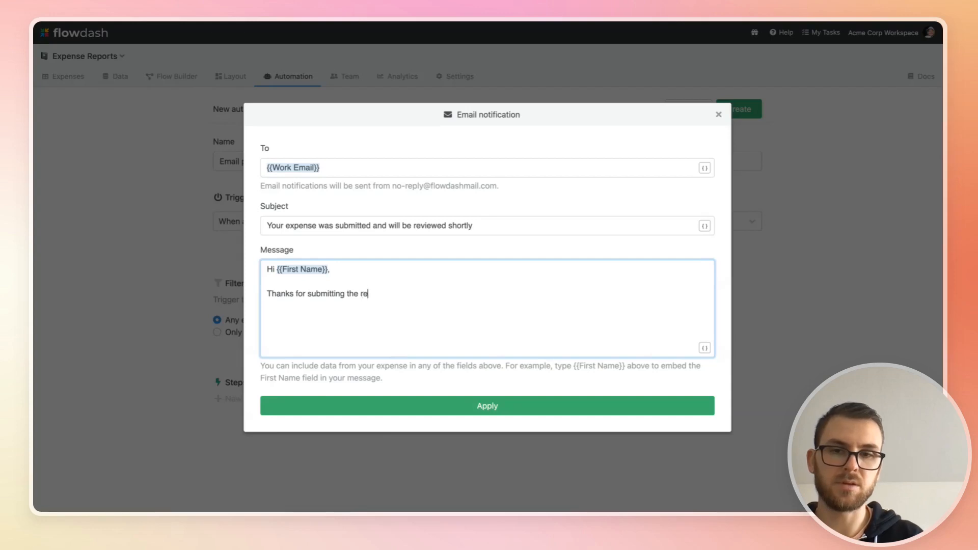
key(Return)
text(Summary:)
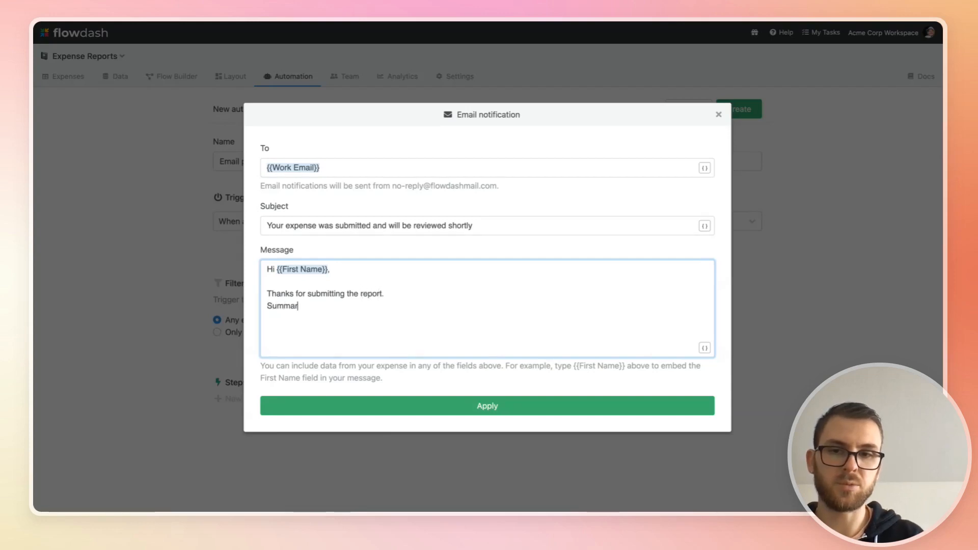
Add the line "Date: {{Date of Expense}}" under the summary heading of the message
key(Return)
text({{)
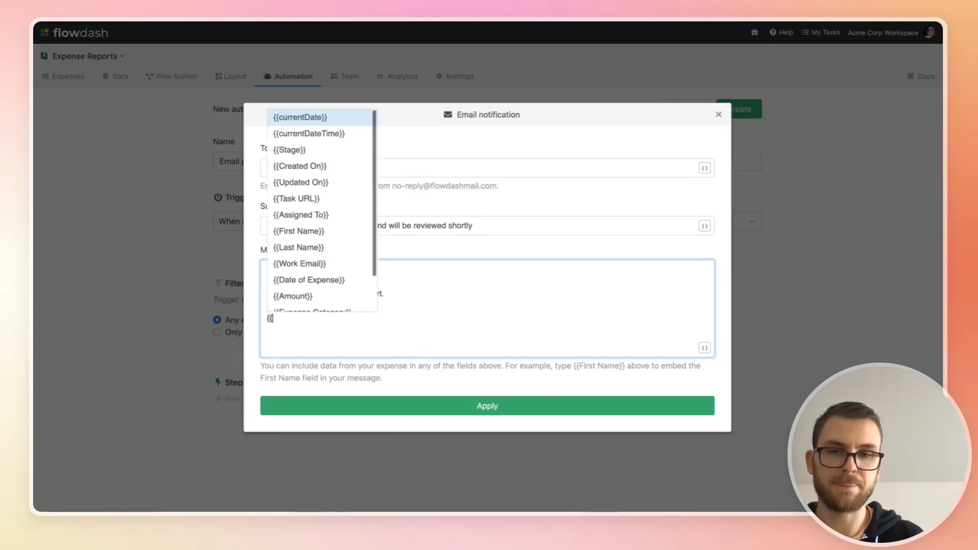
key(Down)
key(Down)
key(Down)
key(Down)
key(Down)
key(Down)
key(Down)
key(Down)
key(Down)
key(Down)
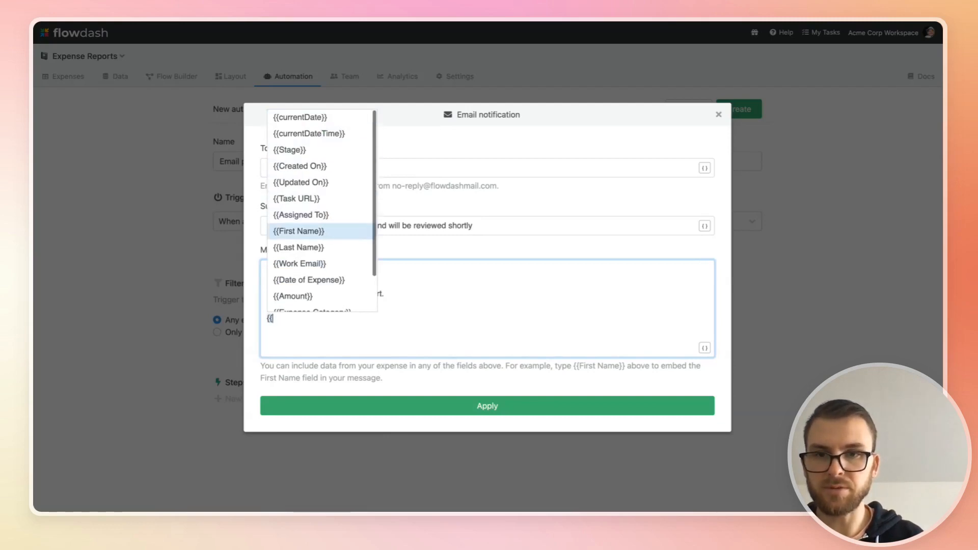
key(Return)
key(Home)
text(Date:)
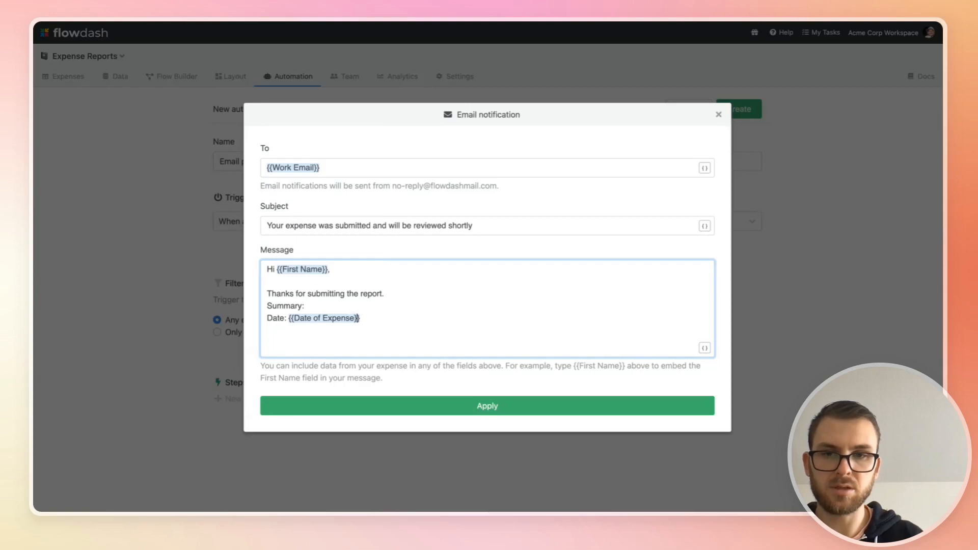
Add the line "Amount: {{Amount}}" below the date line in the message
key(Return)
text({{)
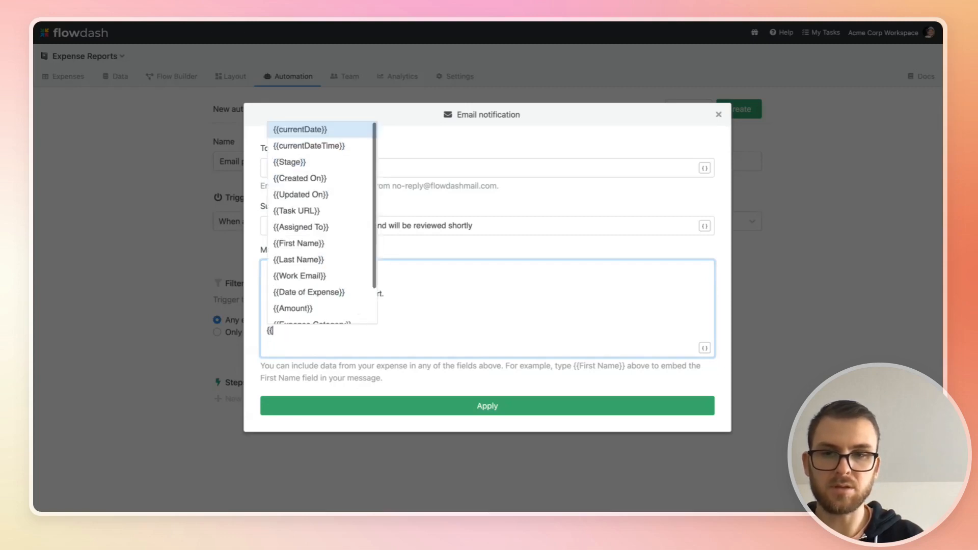
key(Down)
key(Down)
key(Down)
key(Down)
key(Down)
key(Down)
key(Down)
key(Down)
key(Down)
key(Down)
key(Down)
key(Down)
key(Up)
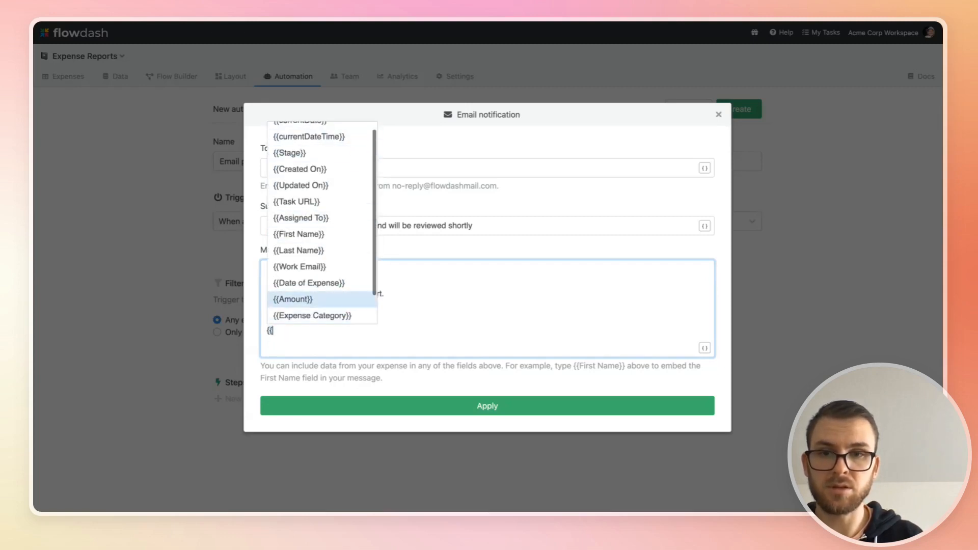
key(Return)
text(Amount:)
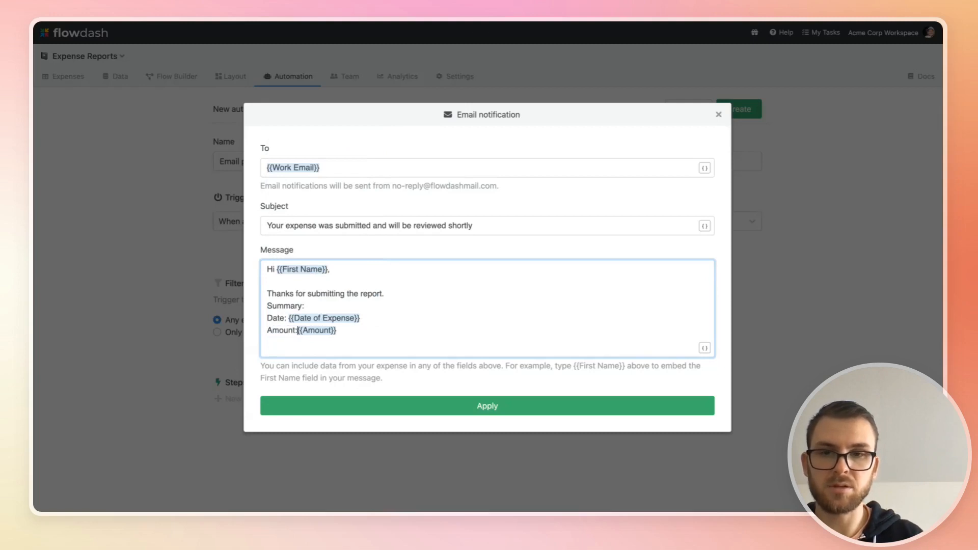
Add the line "Category: {{Expense Category}}" below the amount line in the message
key(End)
key(Return)
text({{)
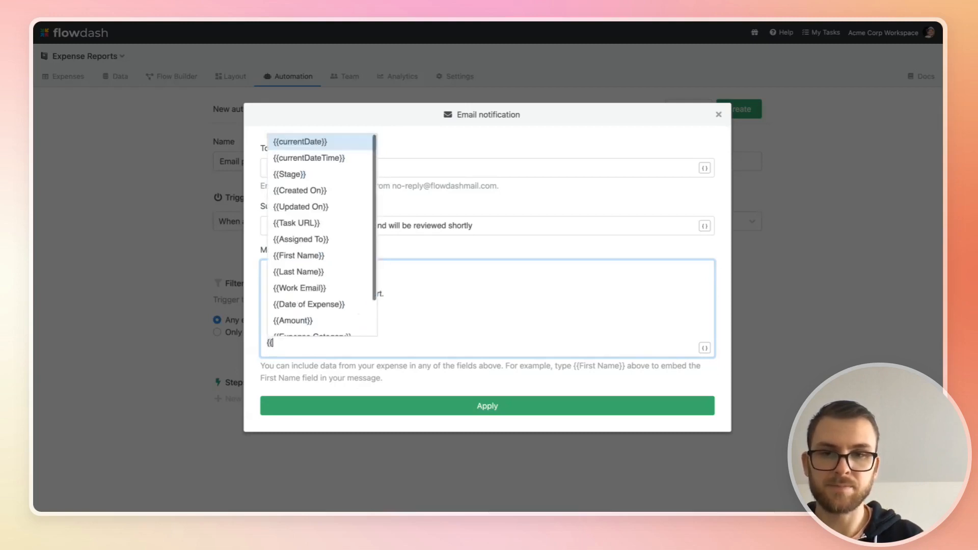
text(C)
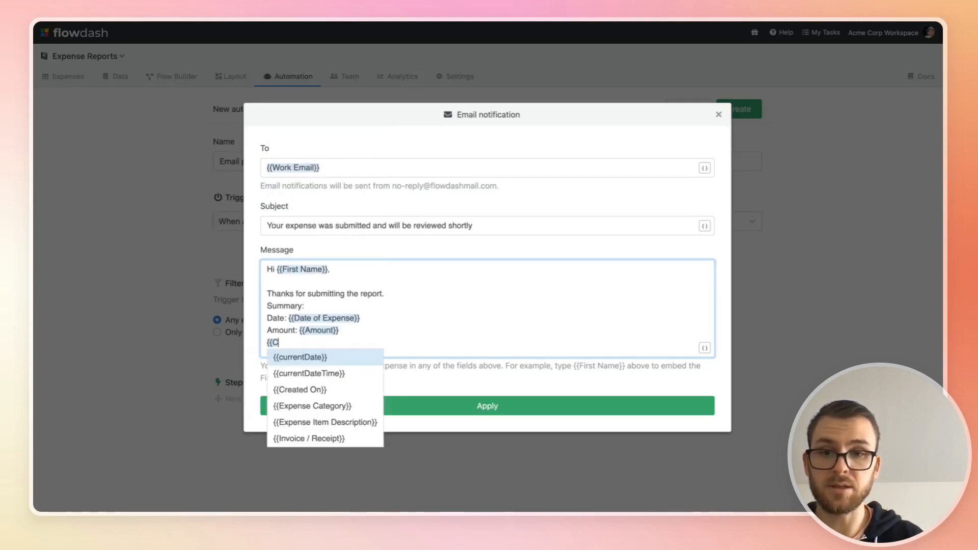
key(Down)
key(Down)
key(Down)
key(Return)
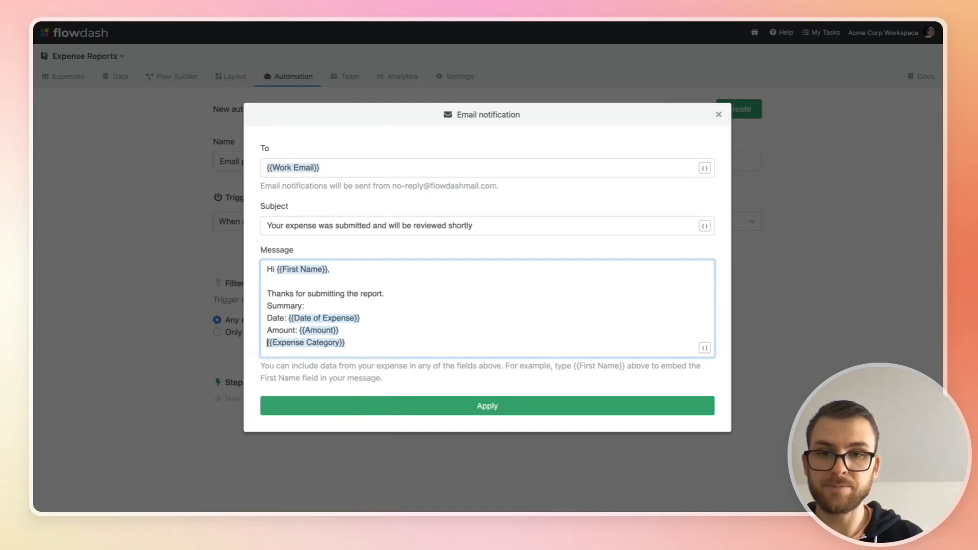
text(Category)
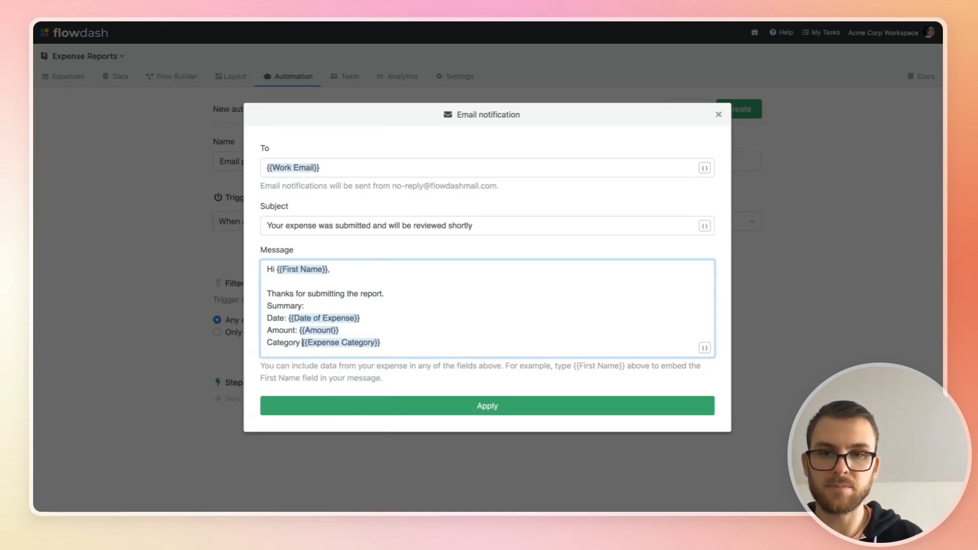
key(BackSpace)
text(:)
Add the line "Description: {{Expense Item Description}}" below the category line in the message
key(super+Right)
key(Return)
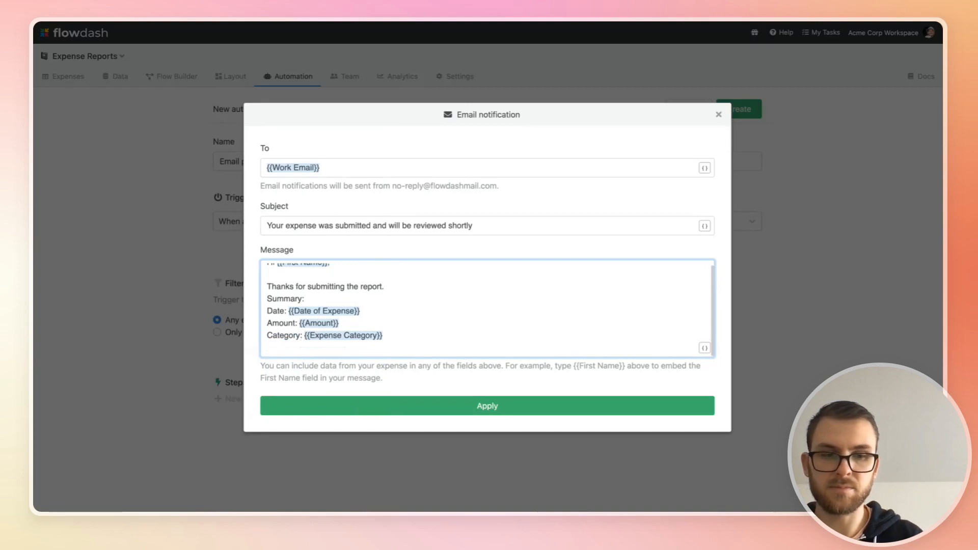
text({{)
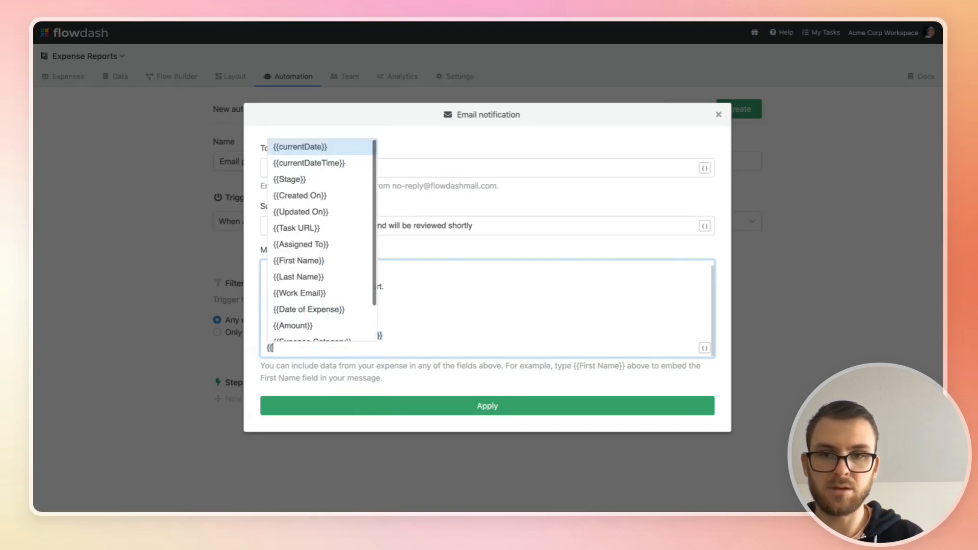
key(Up)
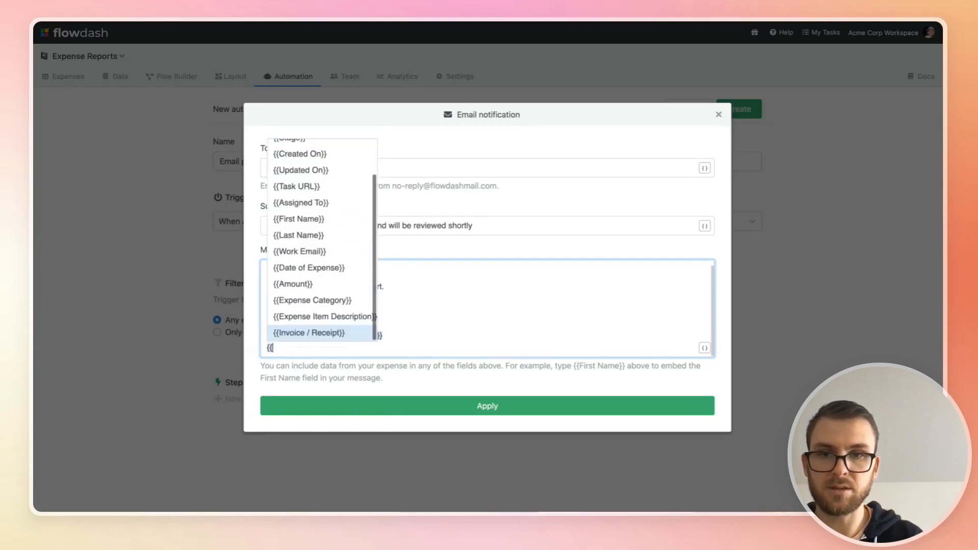
key(Up)
key(Return)
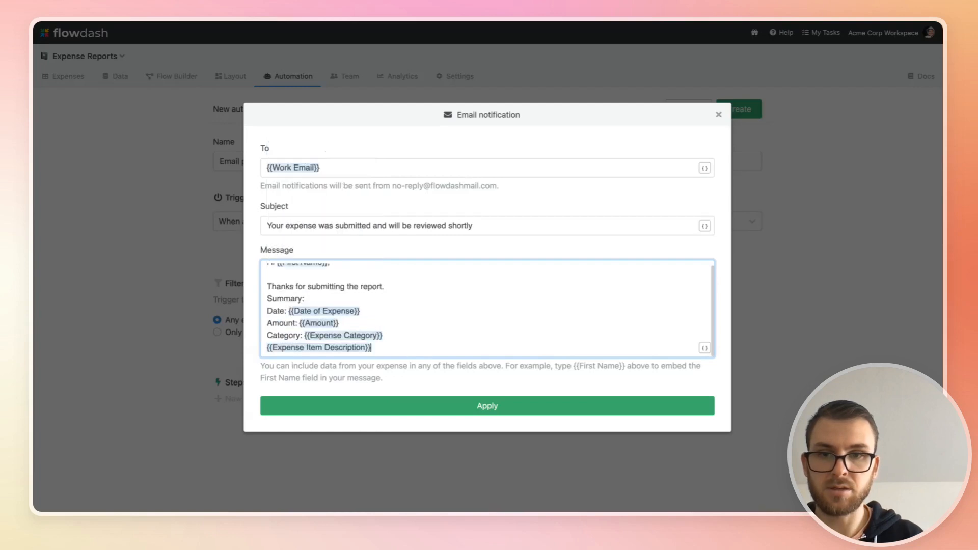
key(Home)
text(Desc)
text(ription:)
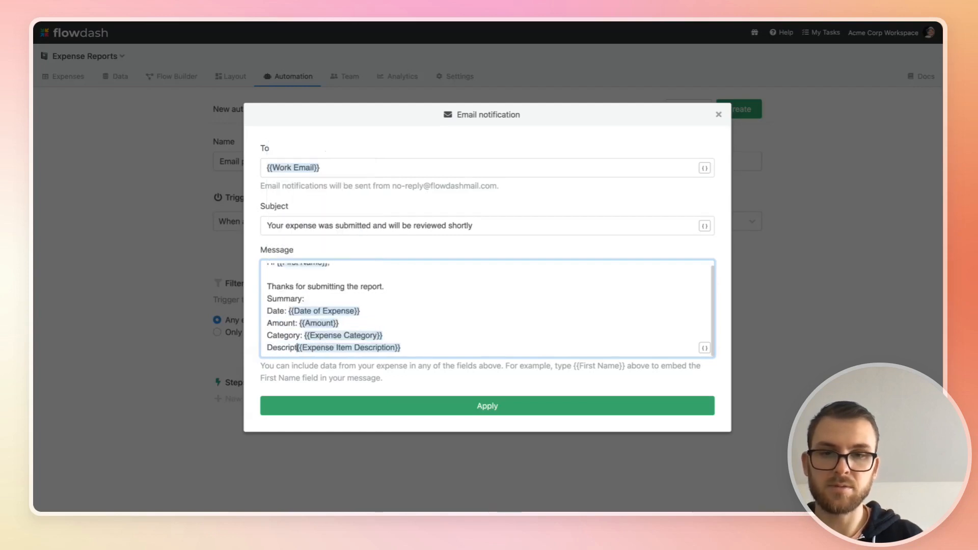
key(End)
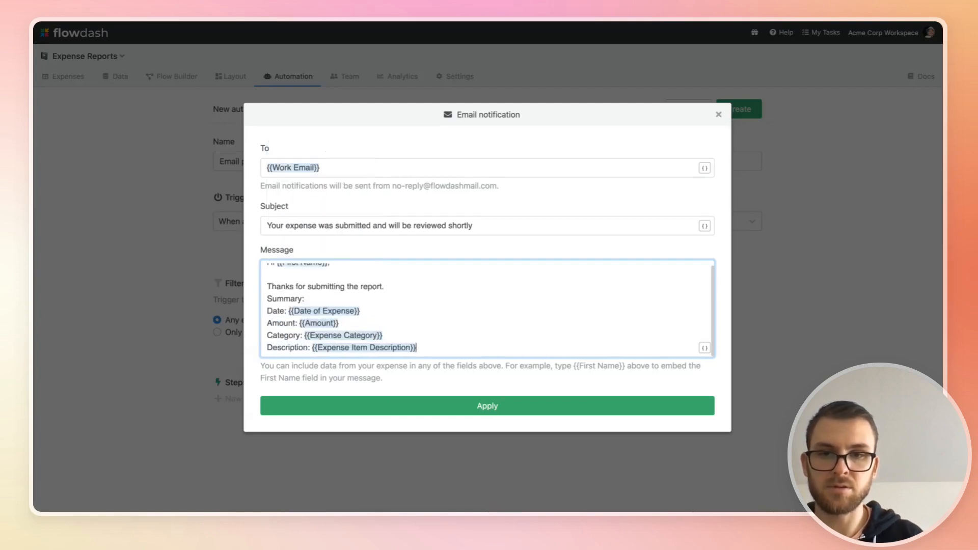
key(Return)
text({{)
key(Down)
key(Down)
key(Down)
key(Down)
key(Down)
key(Down)
key(Down)
key(Down)
key(Down)
key(Down)
key(Down)
key(Down)
key(Down)
key(Down)
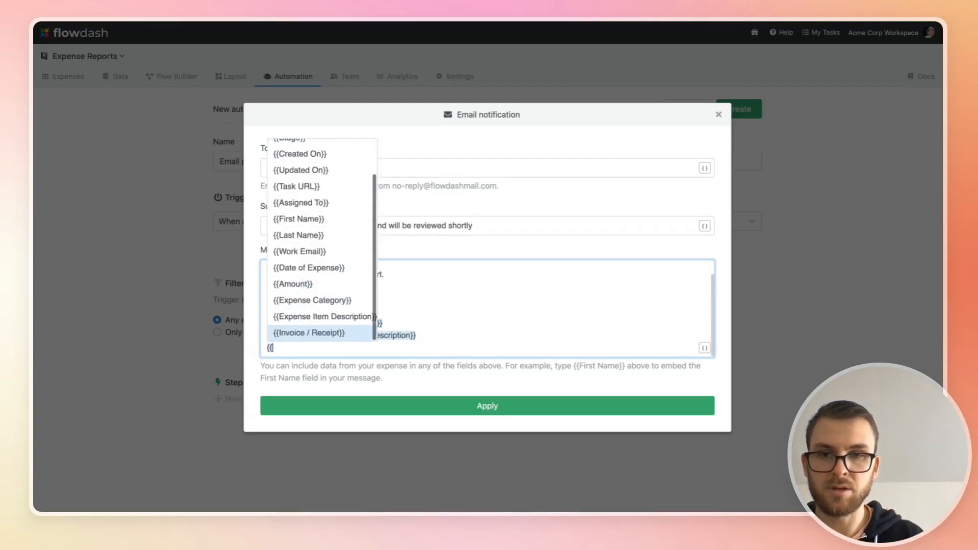
key(Escape)
key(BackSpace)
key(BackSpace)
key(BackSpace)
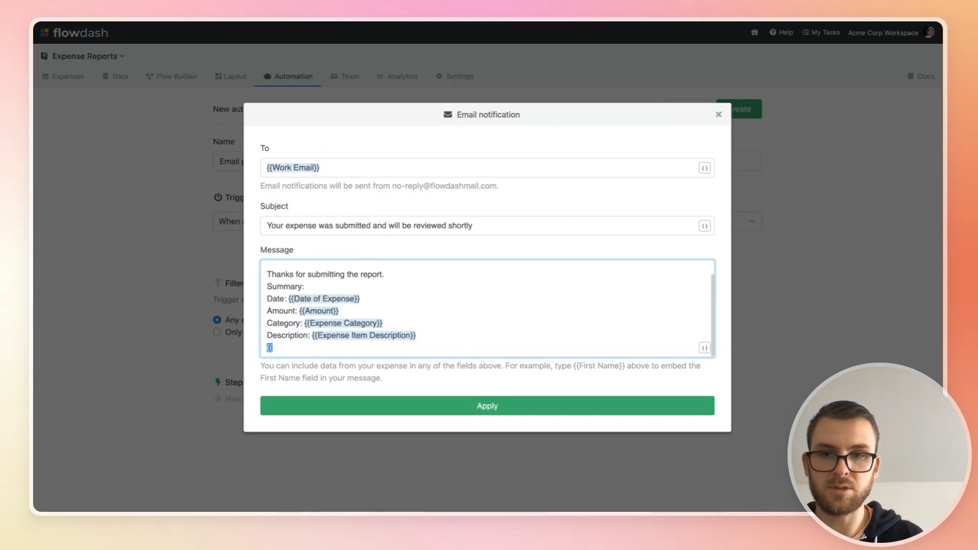
Apply the email notification step and create the automation
click(548, 297)
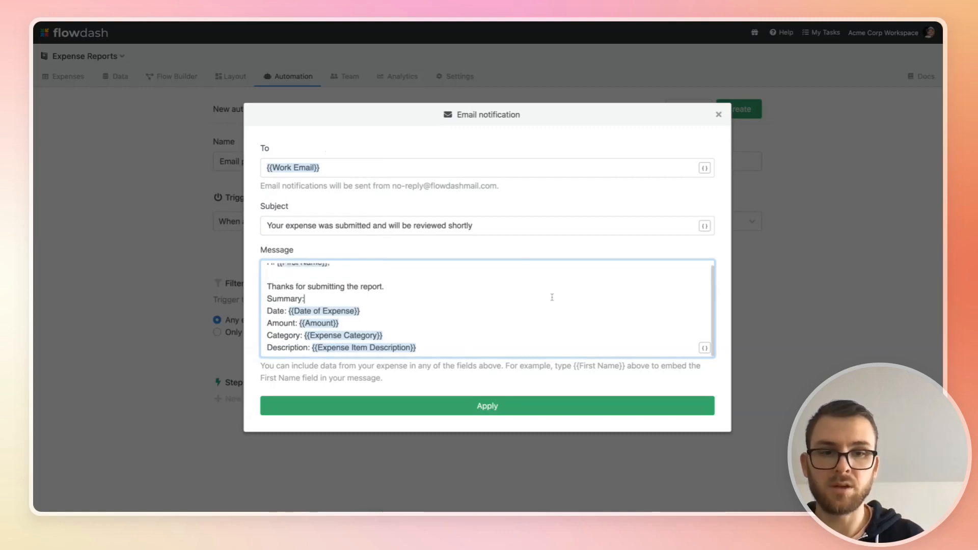
click(574, 407)
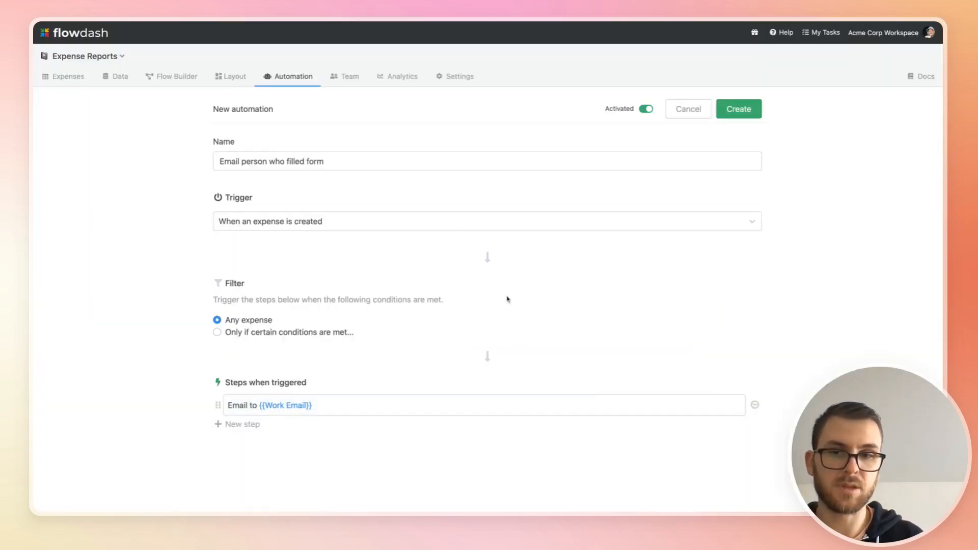
click(739, 114)
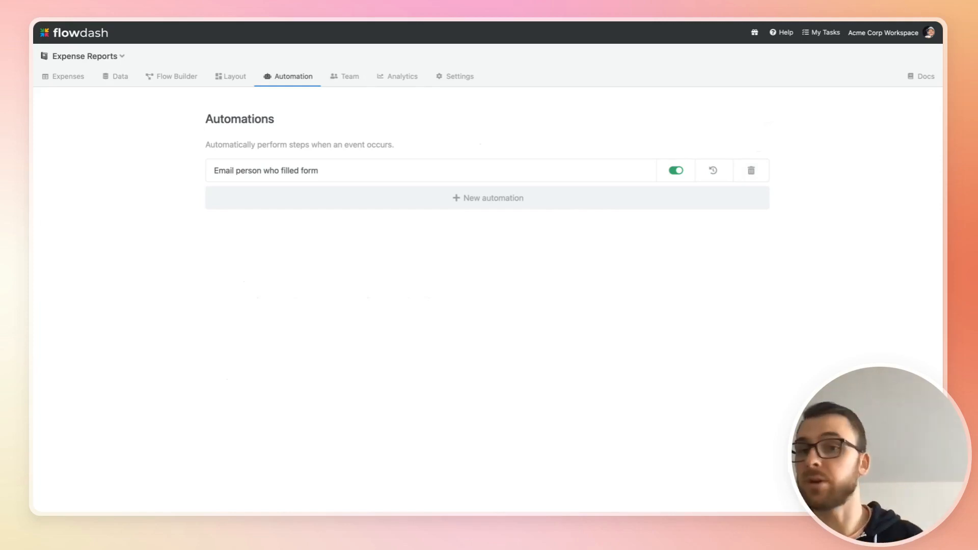
Start a new automation named "Auto assign for health benefit department"
click(551, 197)
click(430, 162)
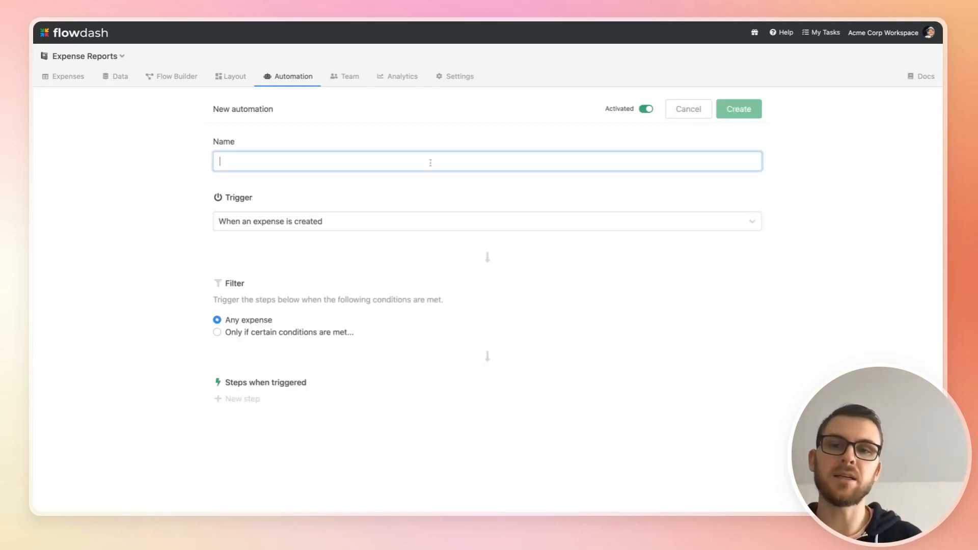
text(Auto assing)
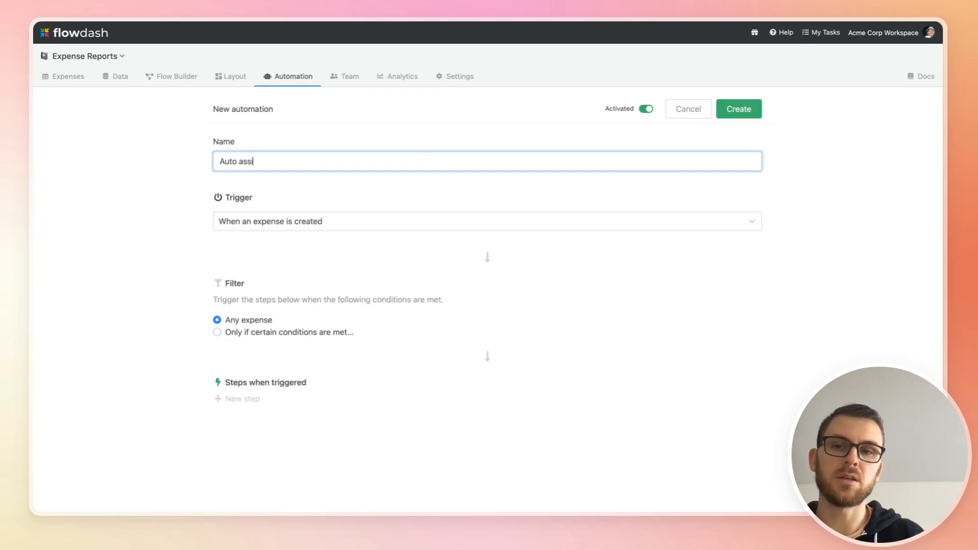
key(BackSpace)
key(BackSpace)
key(BackSpace)
text(ign )
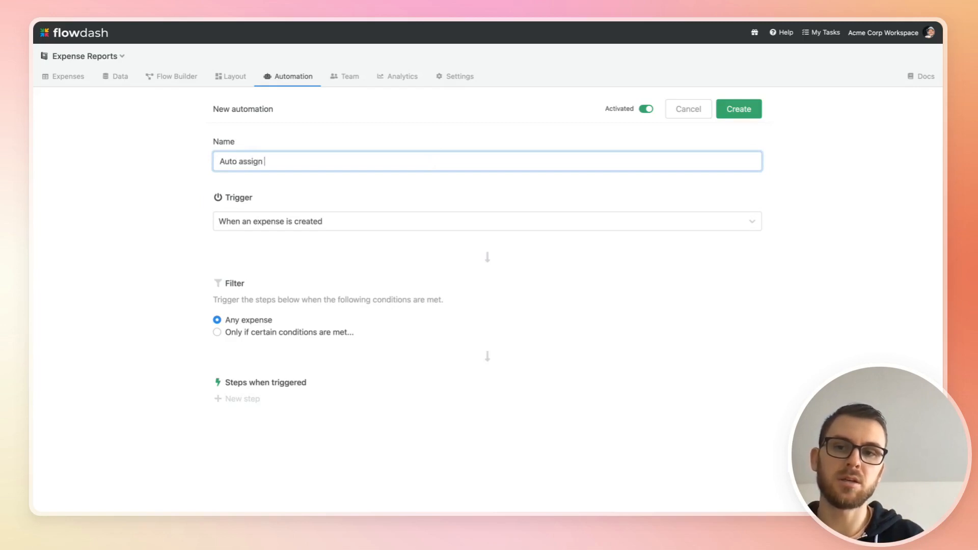
text(for )
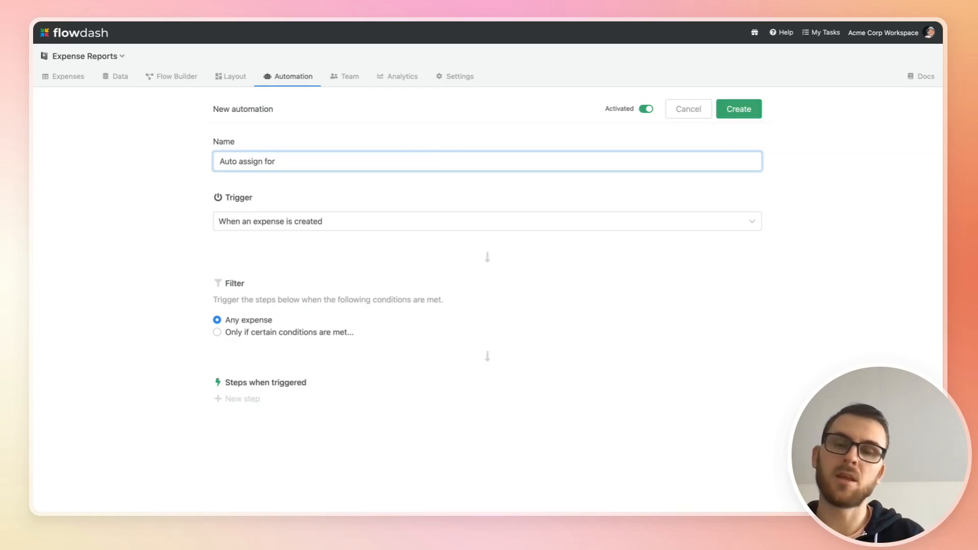
text(health benefit )
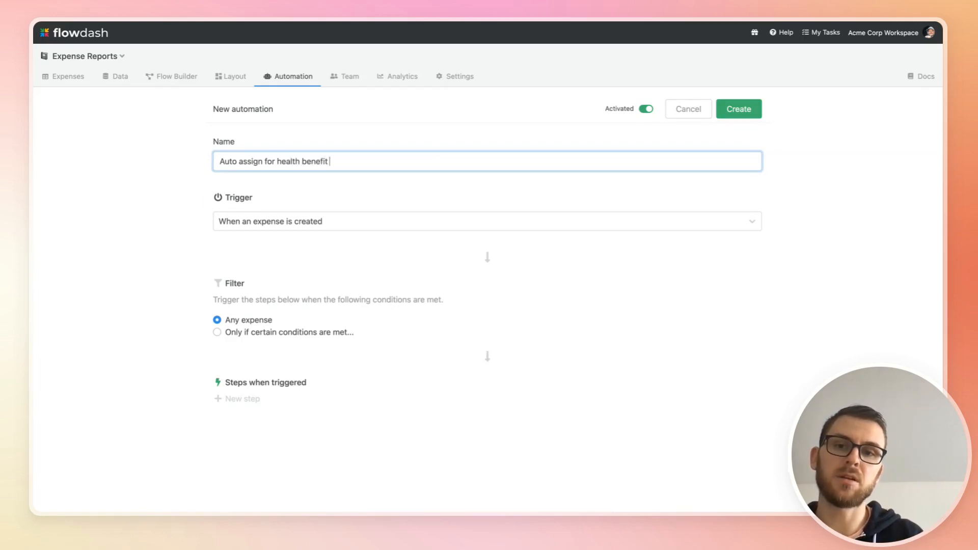
text(departmen)
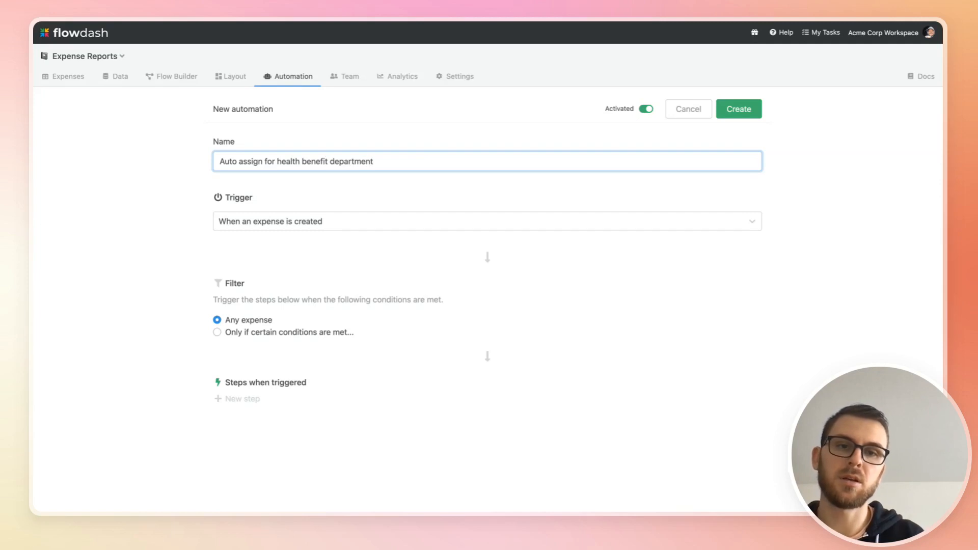
text(t)
click(233, 283)
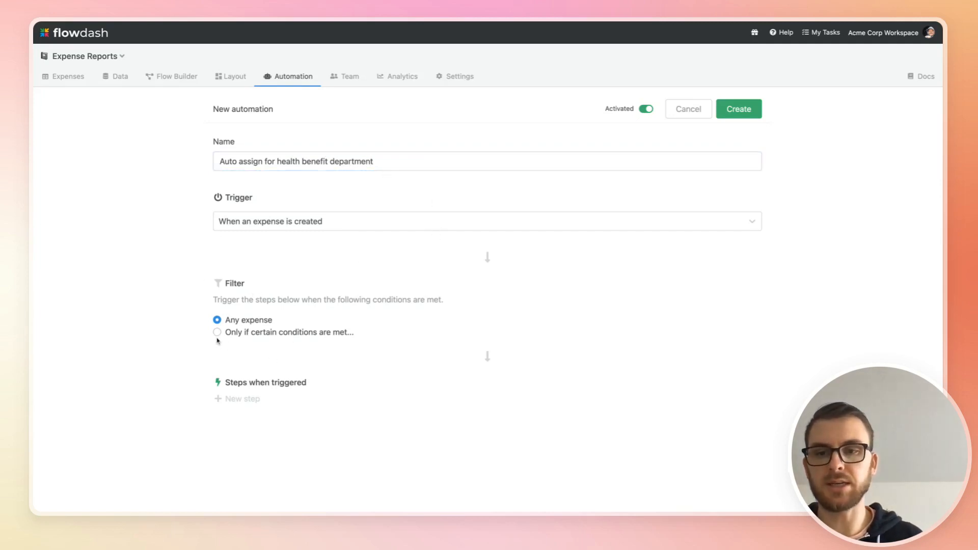
Add an Assign to step that gives the expense to a single team member, without splitting it across multiple people
click(251, 398)
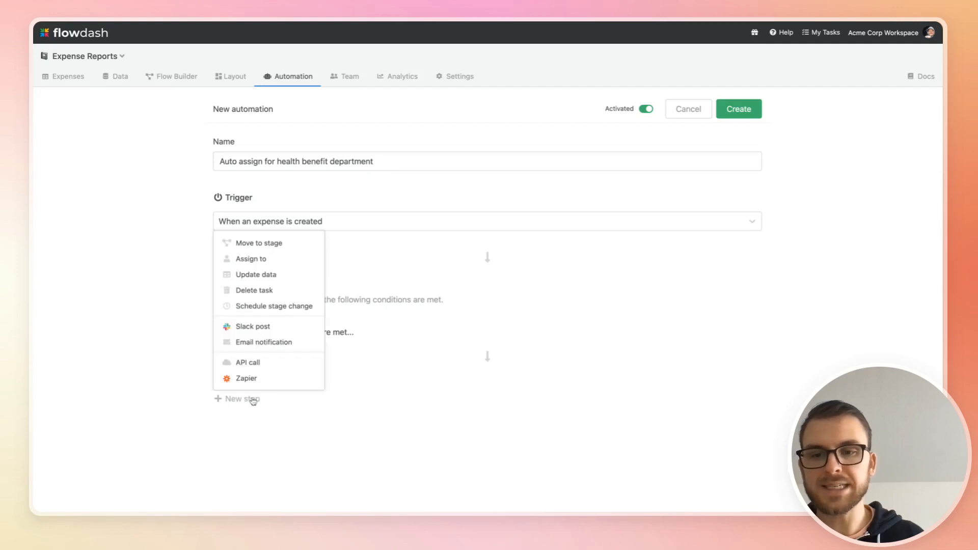
click(251, 259)
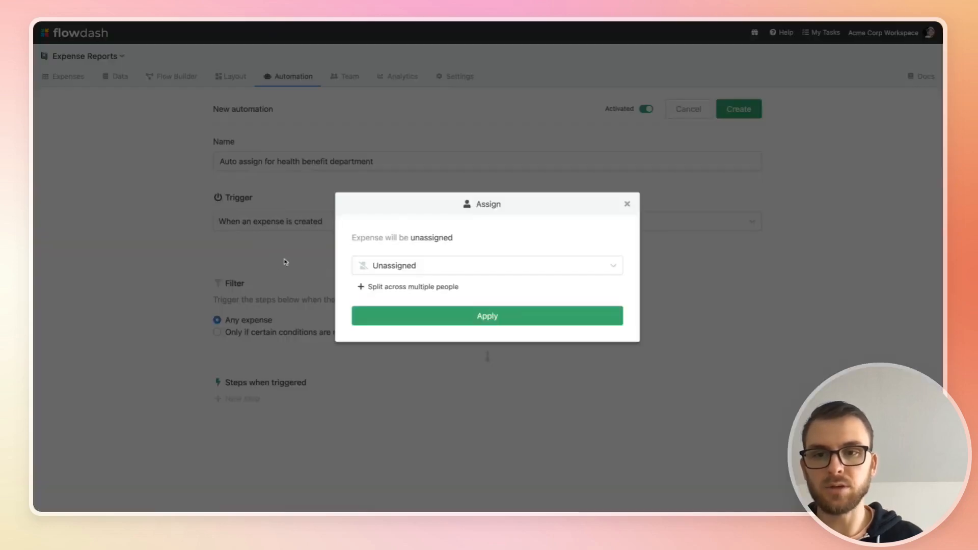
click(474, 262)
click(418, 309)
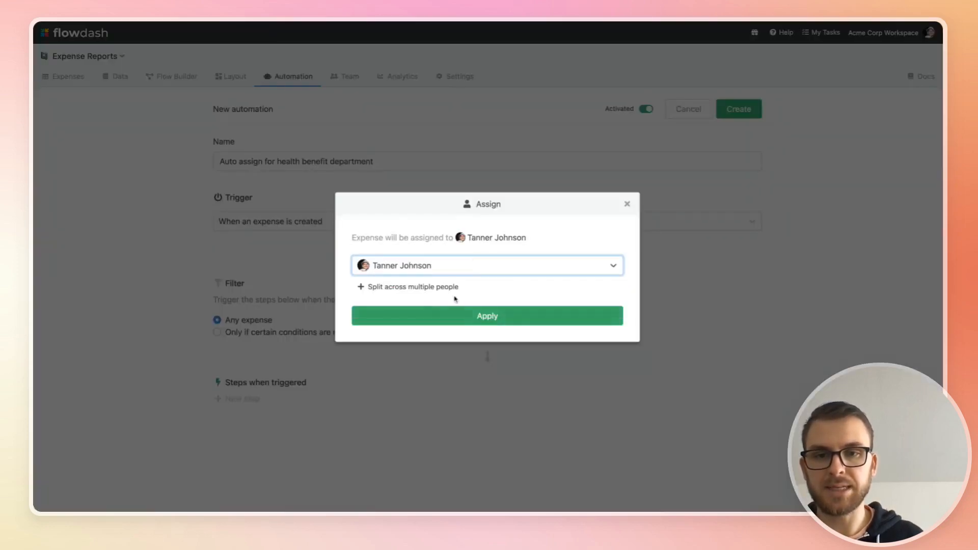
click(457, 286)
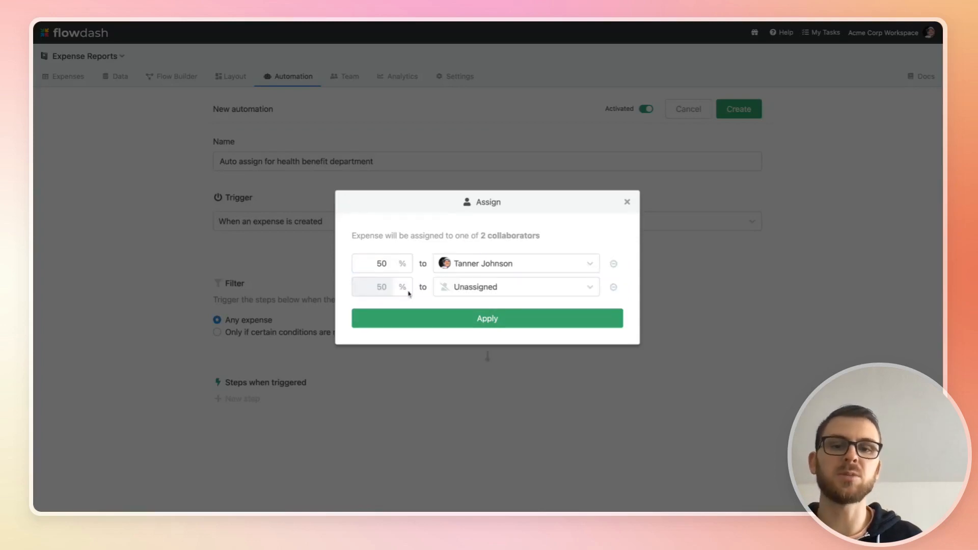
click(614, 288)
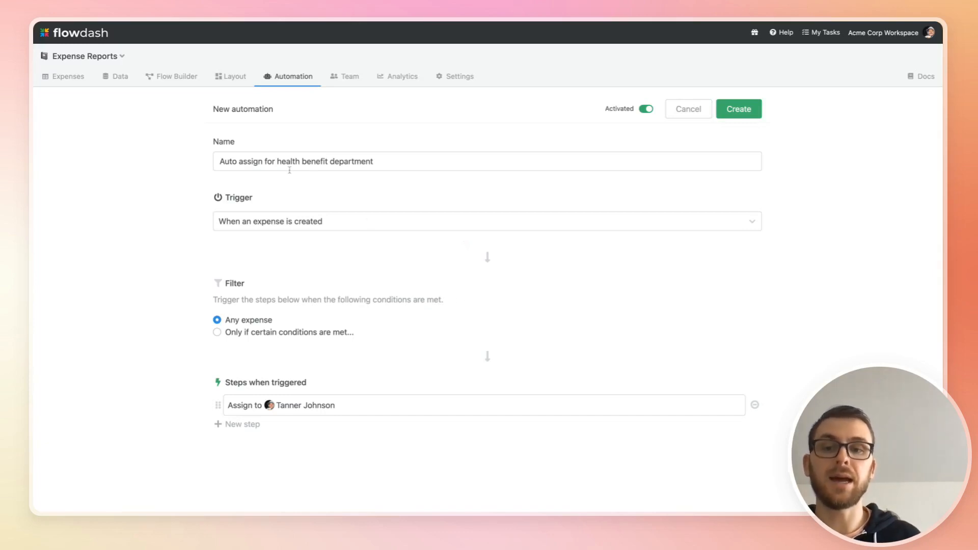
Restrict the automation to expenses whose Expense Category is Health Benefit, and create it
click(217, 332)
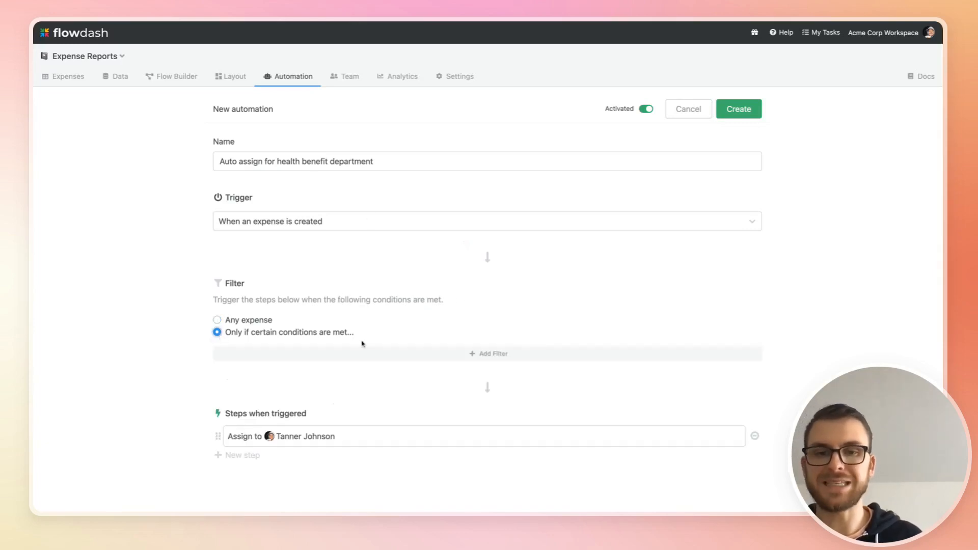
click(387, 354)
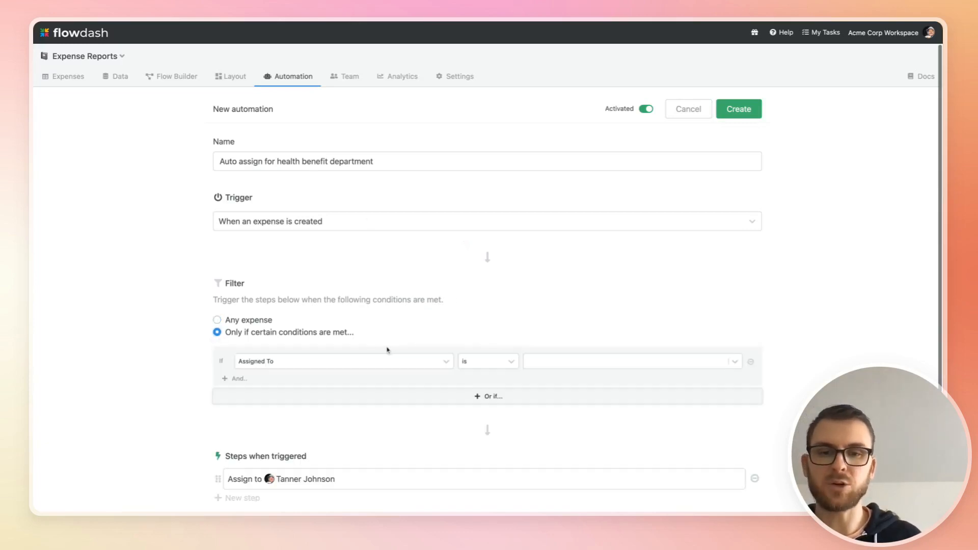
click(353, 353)
scroll(301, 473, down, 2)
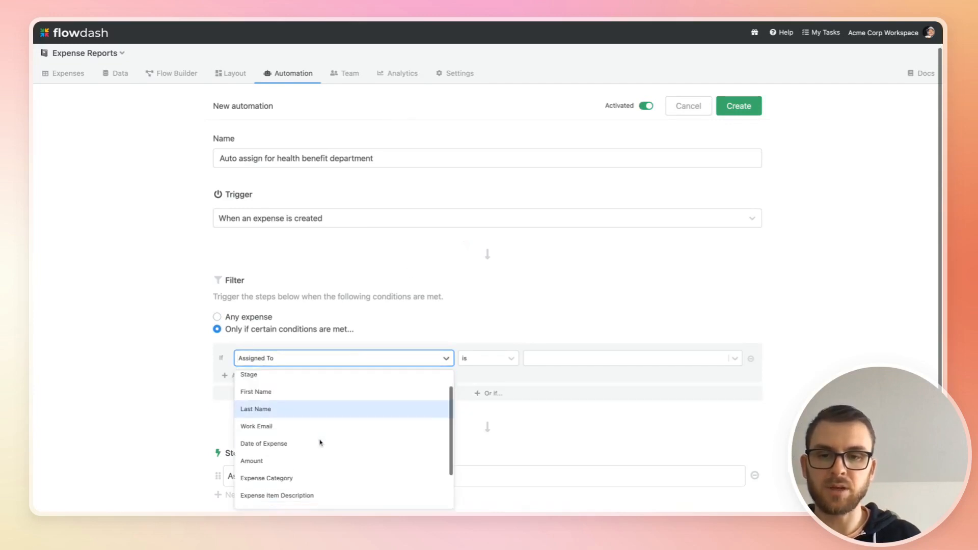
click(301, 473)
click(582, 360)
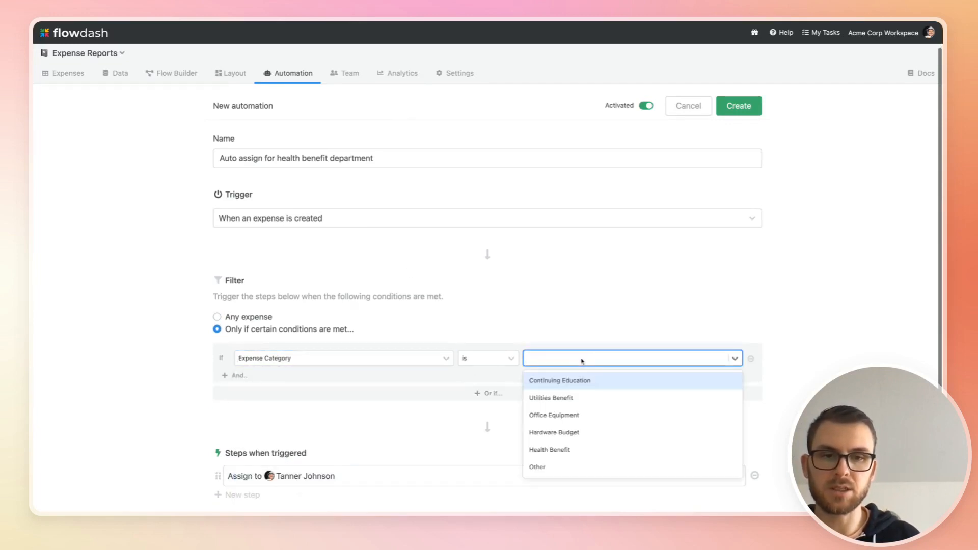
click(589, 450)
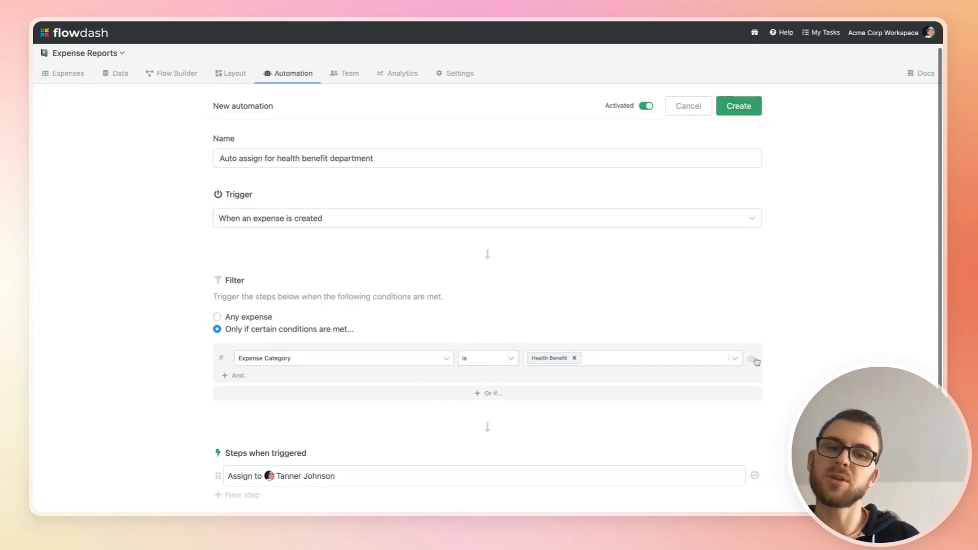
click(753, 110)
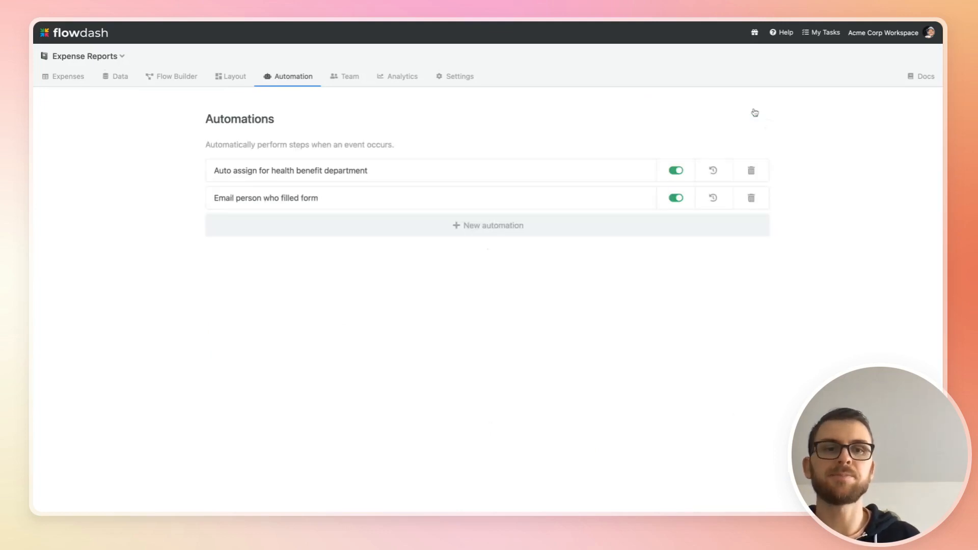
Open the Company Expense Report form and fill in the submitter's first name, last name and work email
click(79, 86)
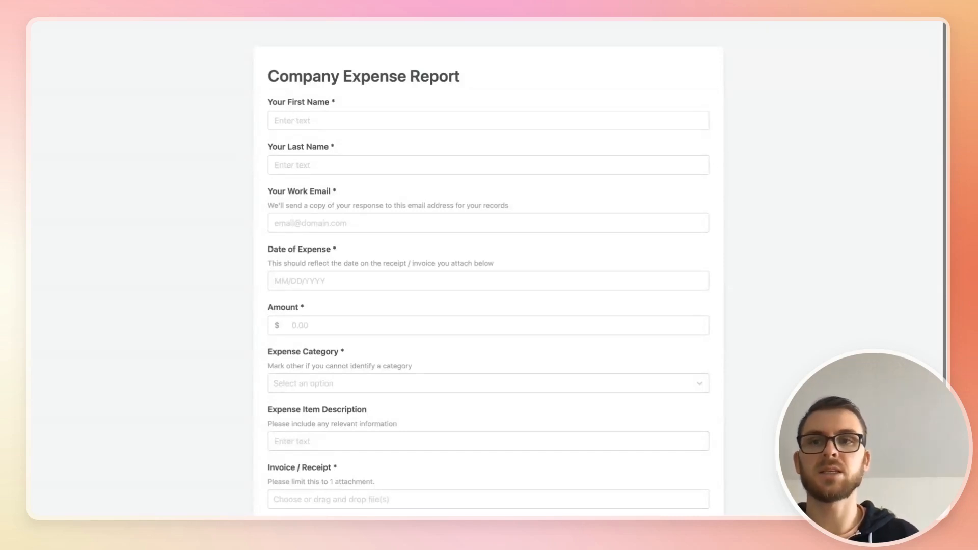
click(305, 120)
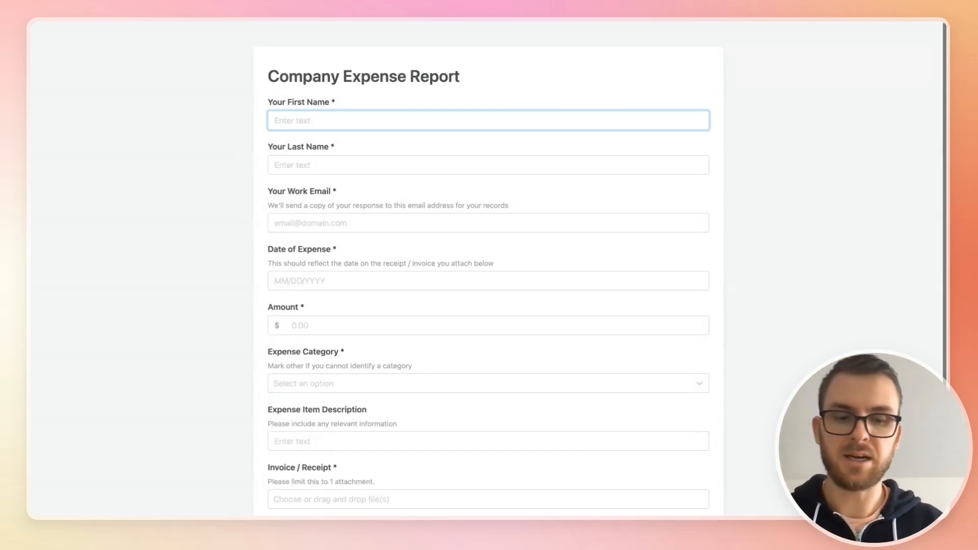
text(Neville)
key(Tab)
text(L)
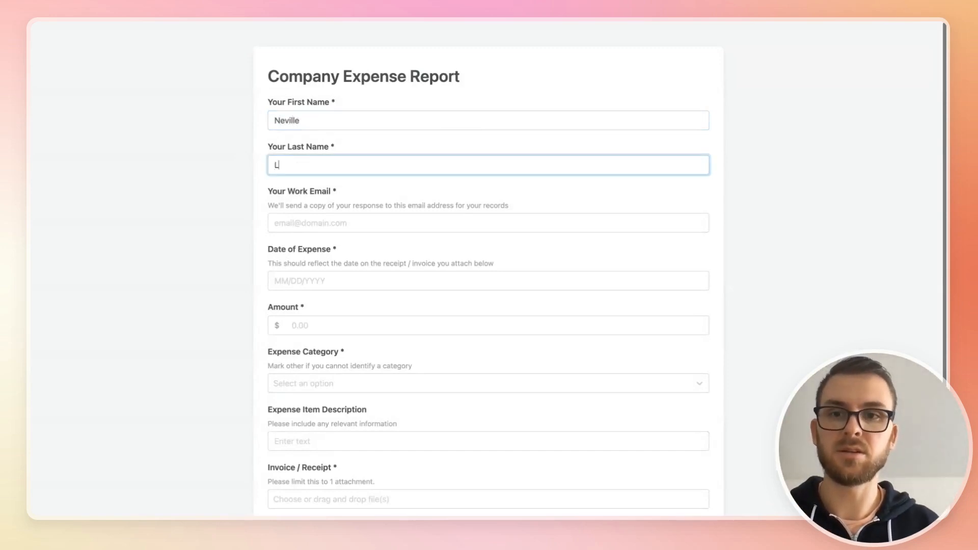
text(ongbottom)
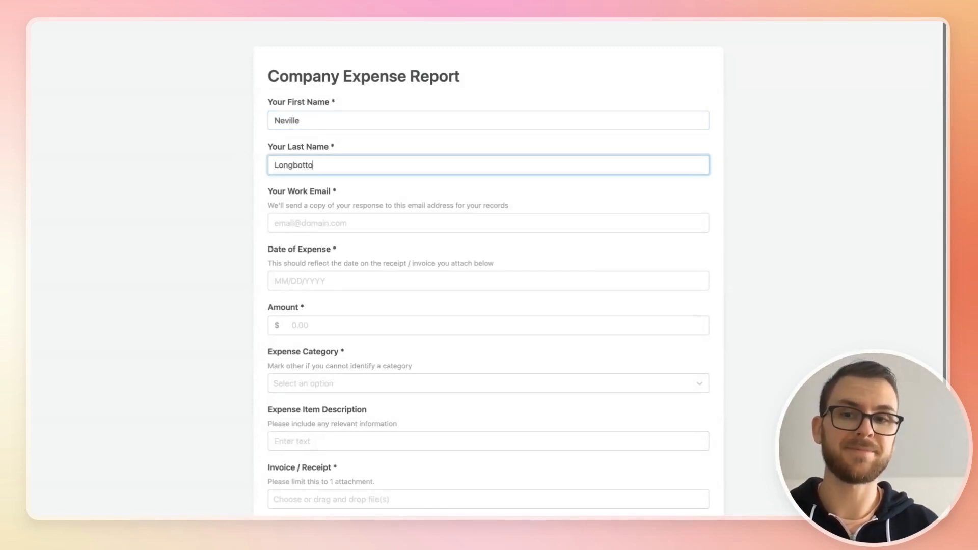
key(Tab)
text(neville)
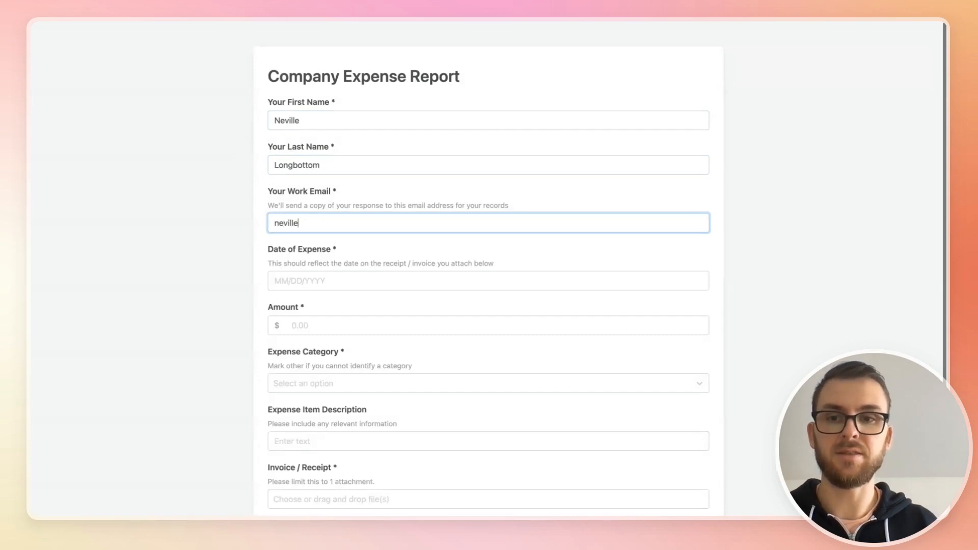
text(@hogwarts.com)
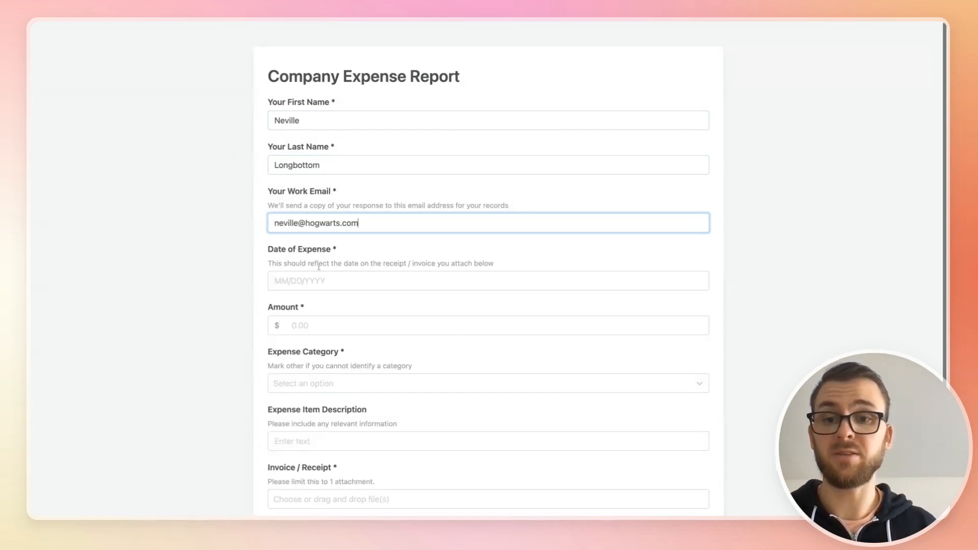
Set the Date of Expense in the form to 01/04/2022
click(314, 280)
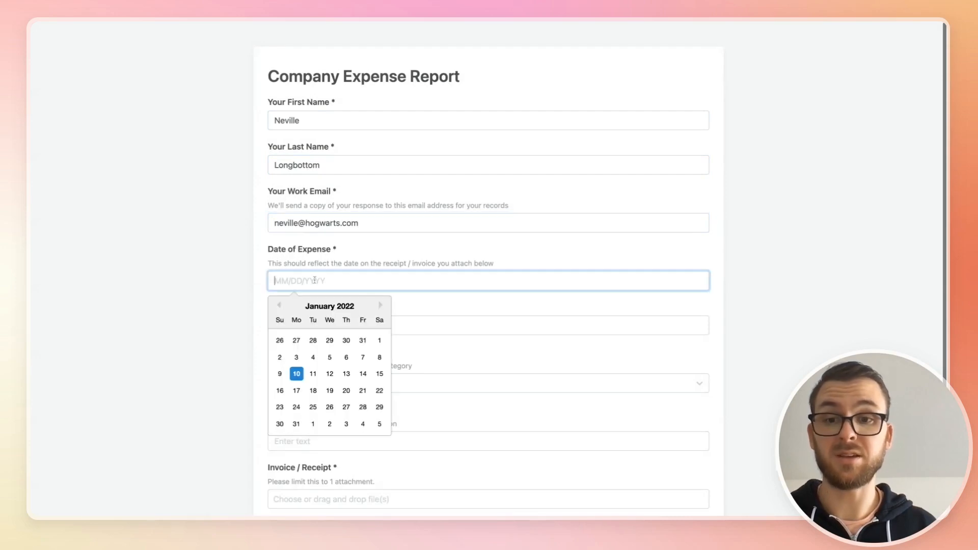
click(313, 357)
click(240, 309)
scroll(244, 312, down, 1)
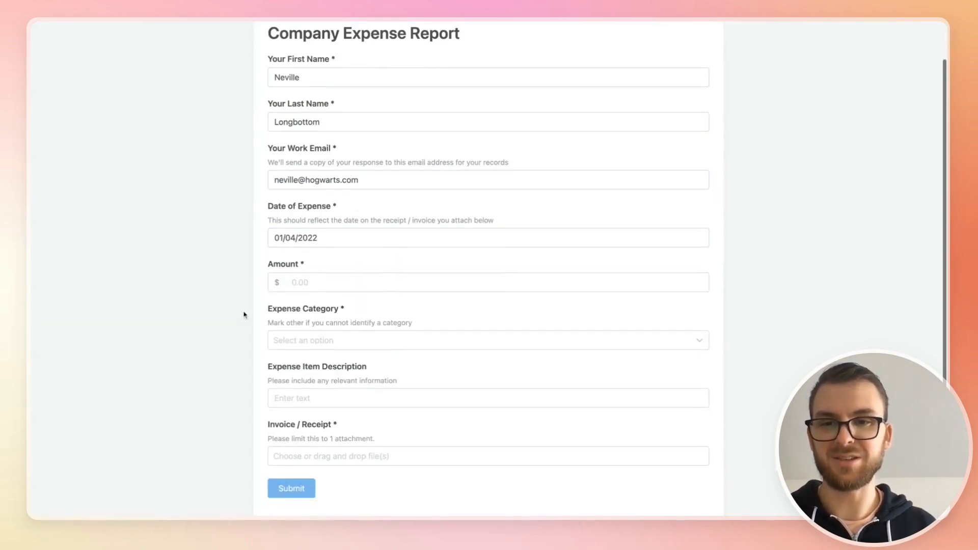
Enter an amount of $75.00 and choose Office Equipment as the expense category
click(301, 283)
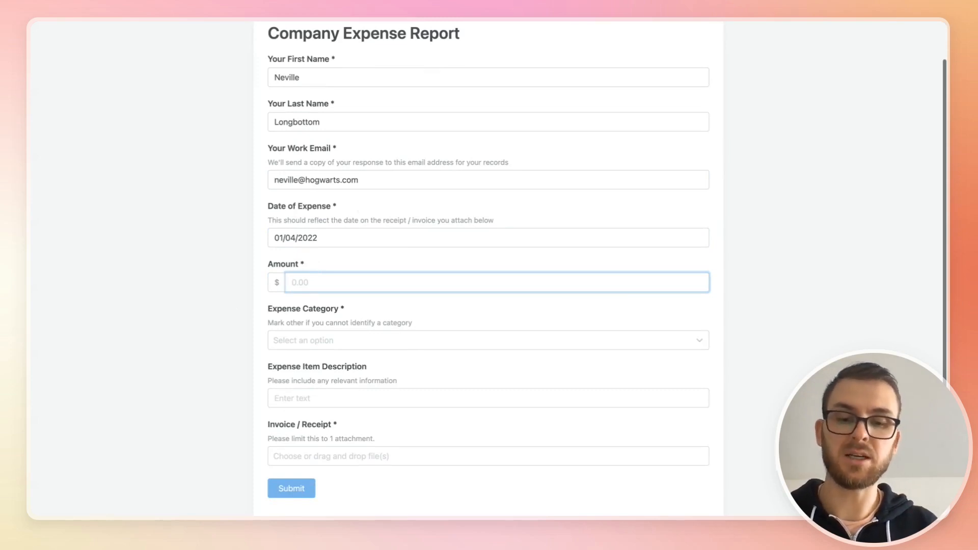
text(75)
click(264, 299)
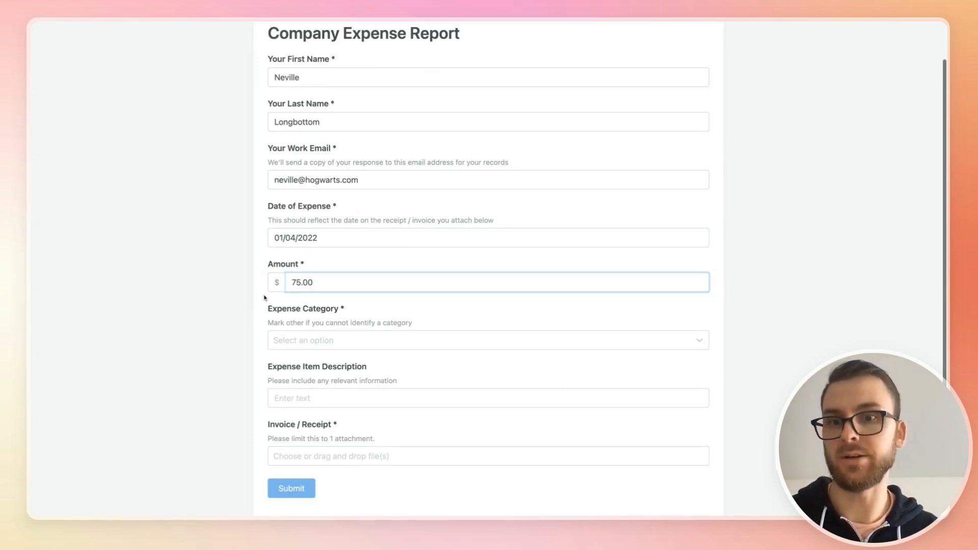
click(311, 343)
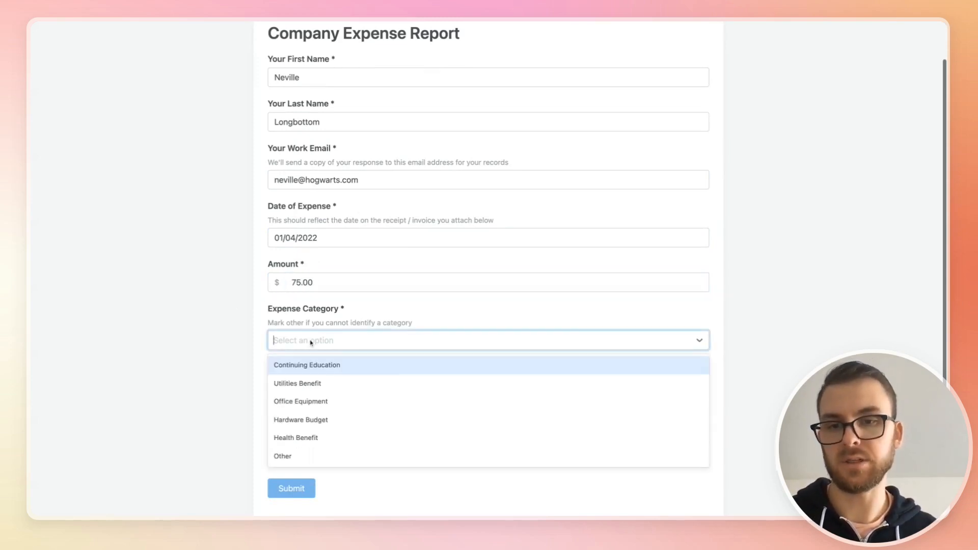
click(298, 406)
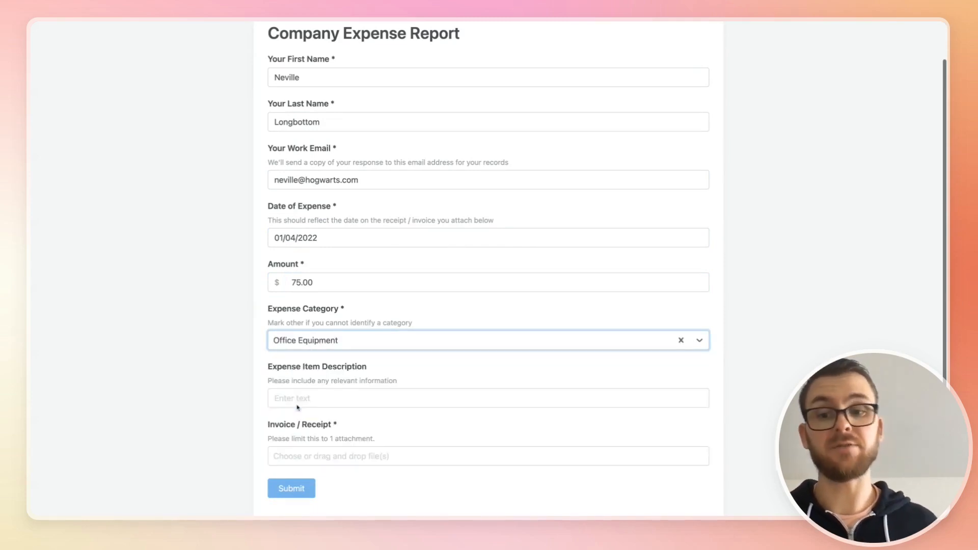
Fill in the expense item description with "It is quite sturdy, justifying the relatively high price."
scroll(244, 390, down, 1)
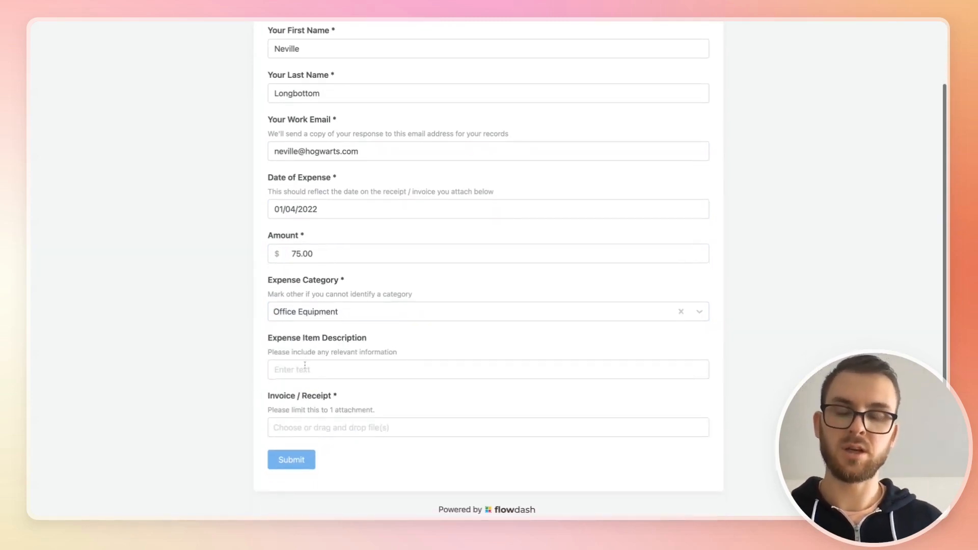
click(305, 365)
text(I)
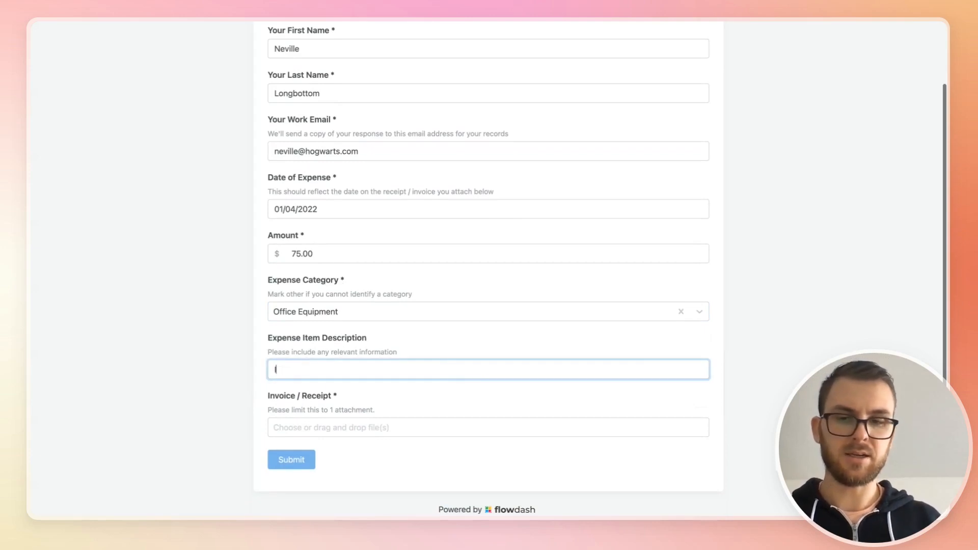
text(t is quite sturdy,)
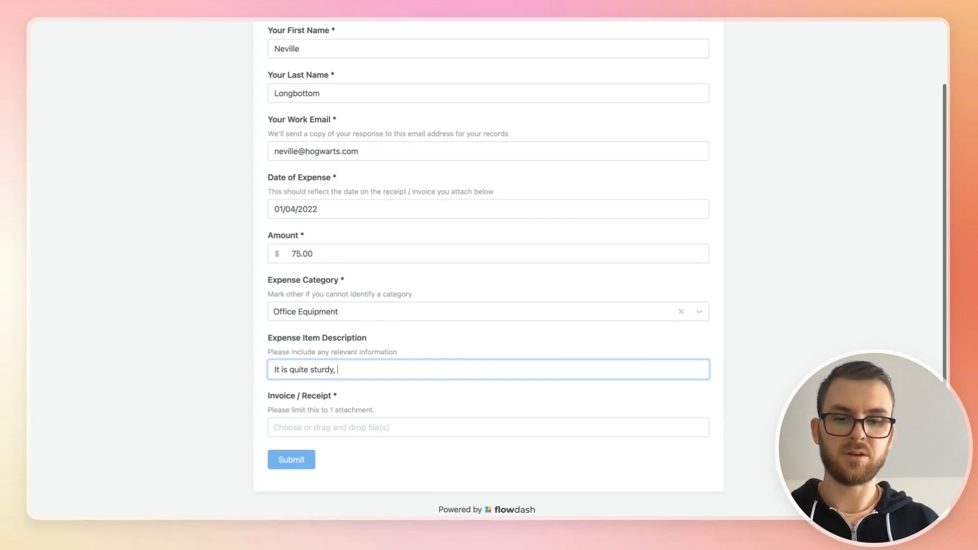
text( jsut)
key(BackSpace)
key(BackSpace)
key(BackSpace)
text(us)
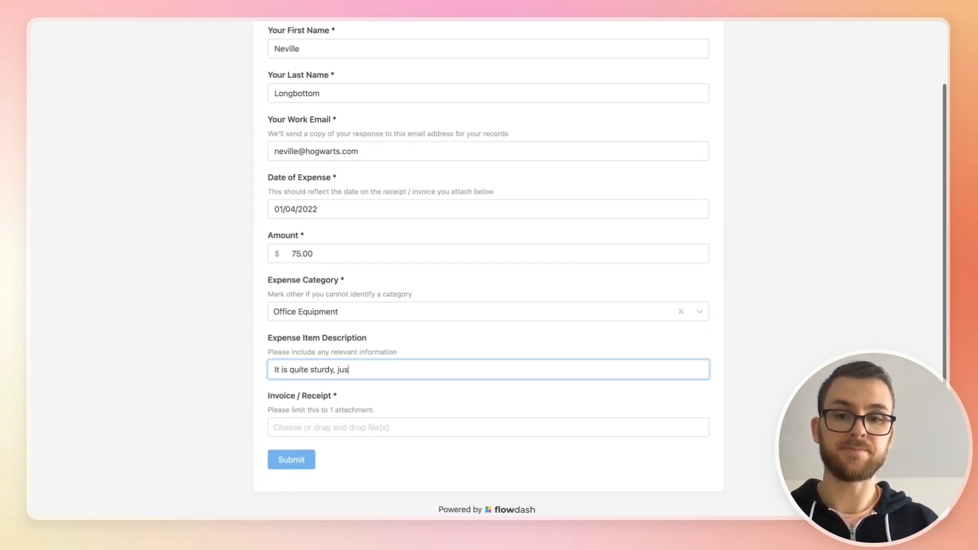
text(tifying the rela)
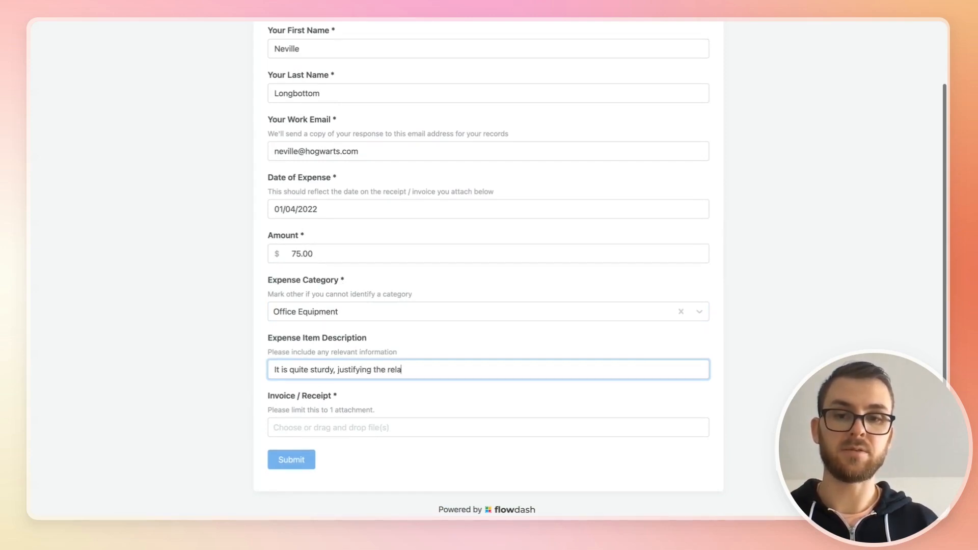
text(tively high price.)
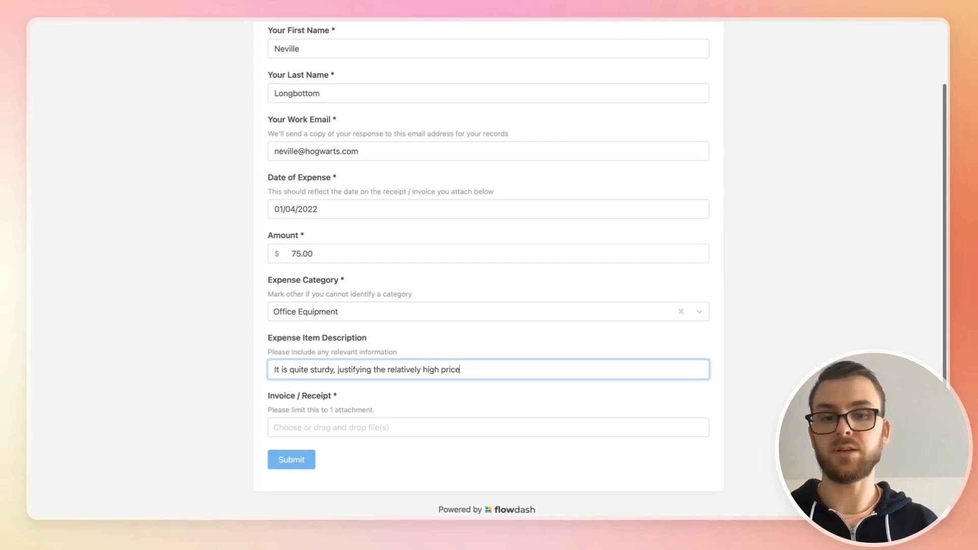
click(30, 44)
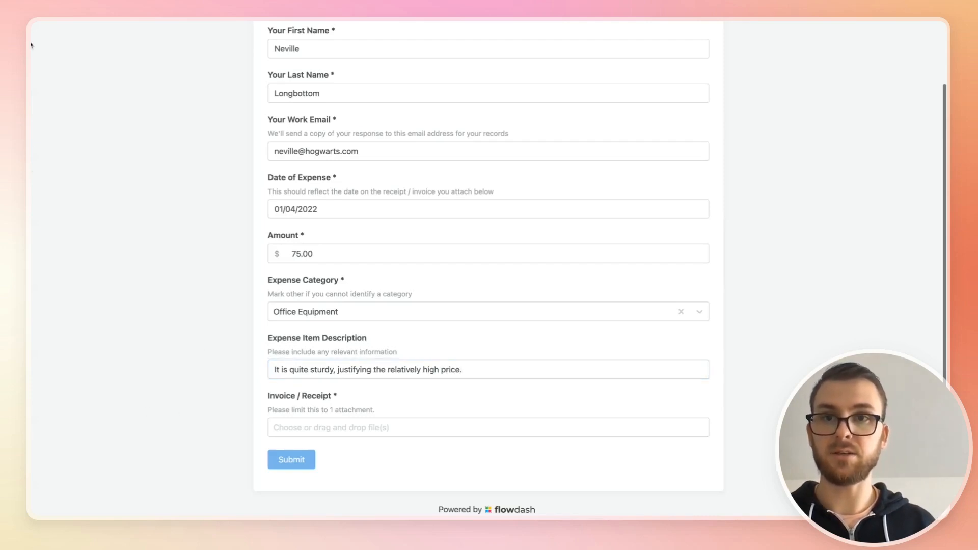
Attach the receipt image receipt_61dc969fa267f.jpg as the Invoice / Receipt and submit the expense report
drag(255, 422, 357, 427)
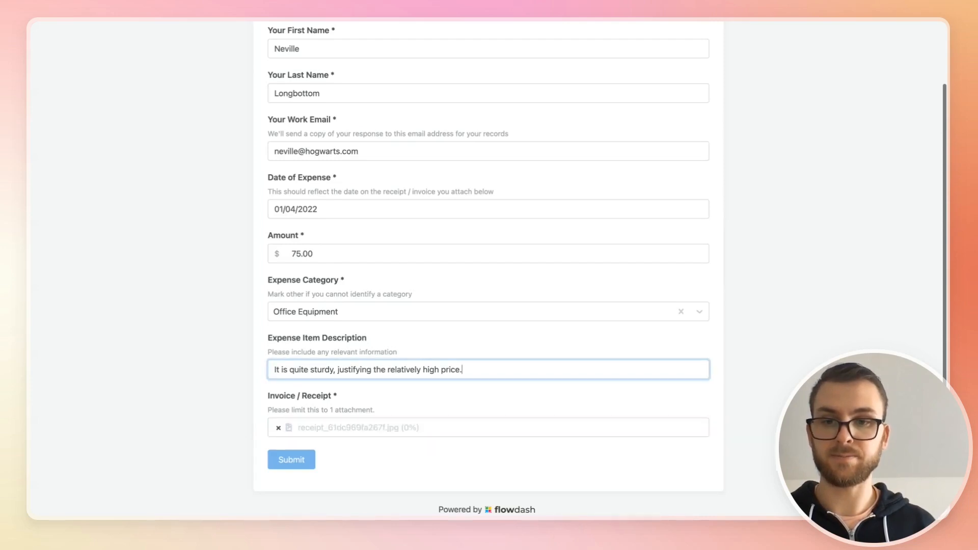
click(238, 407)
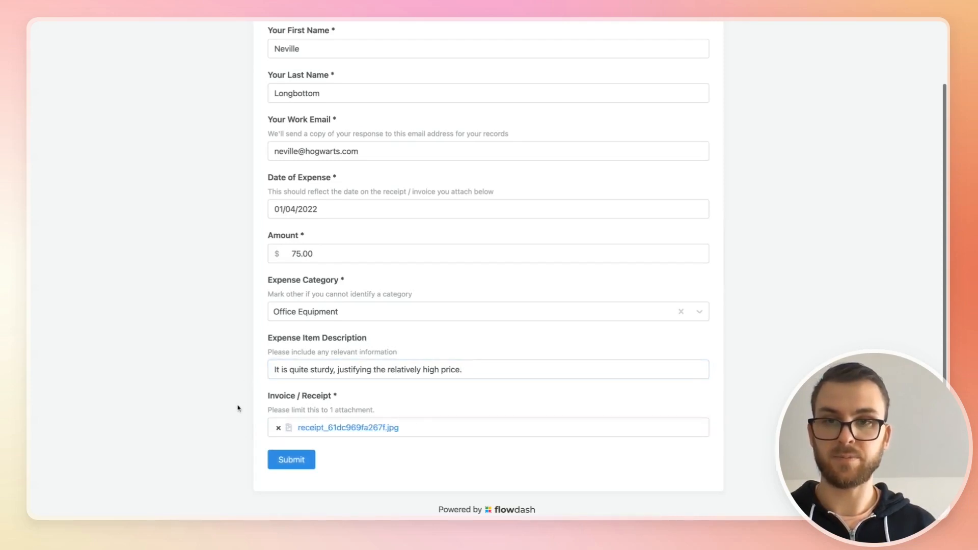
click(291, 461)
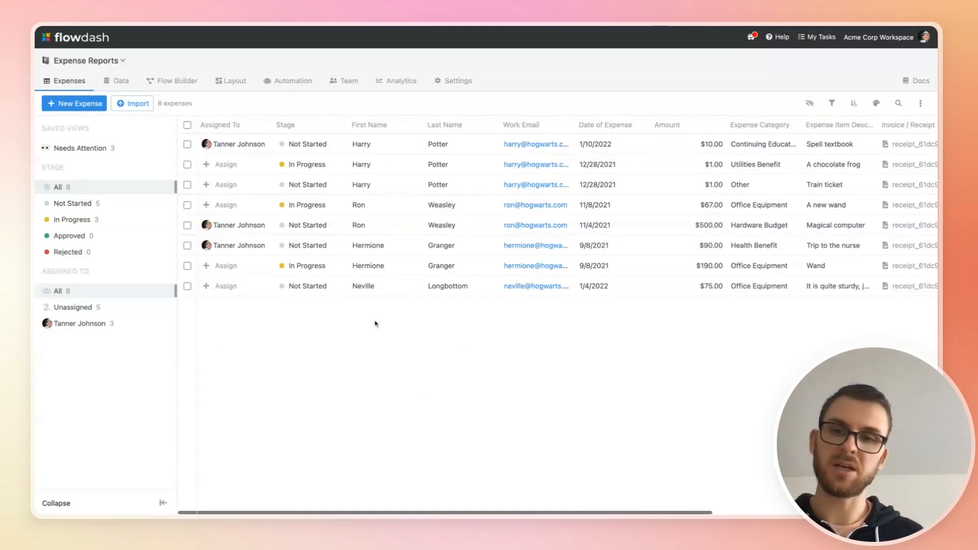
Open the submitted $75.00 Office Equipment expense dated 1/4/2022 and assign it to yourself
click(403, 293)
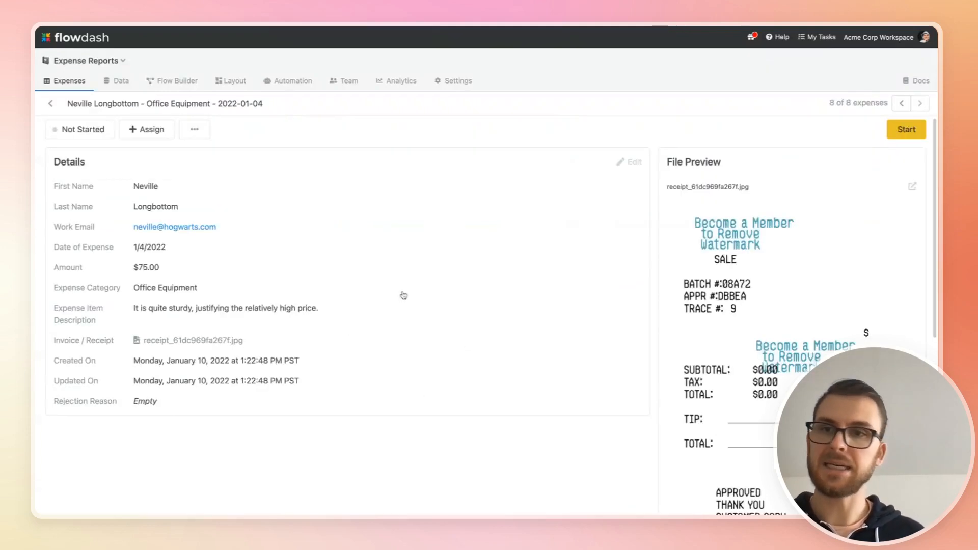
click(158, 130)
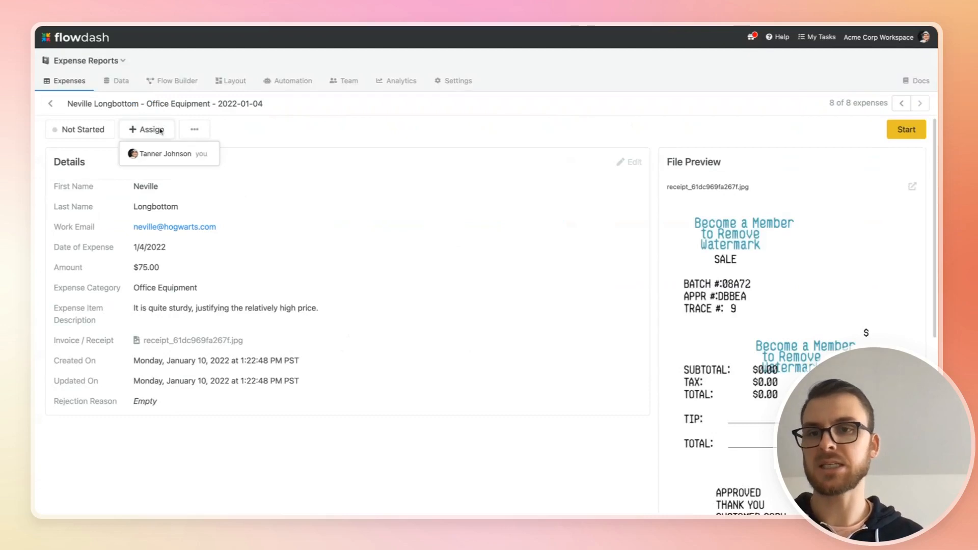
click(161, 154)
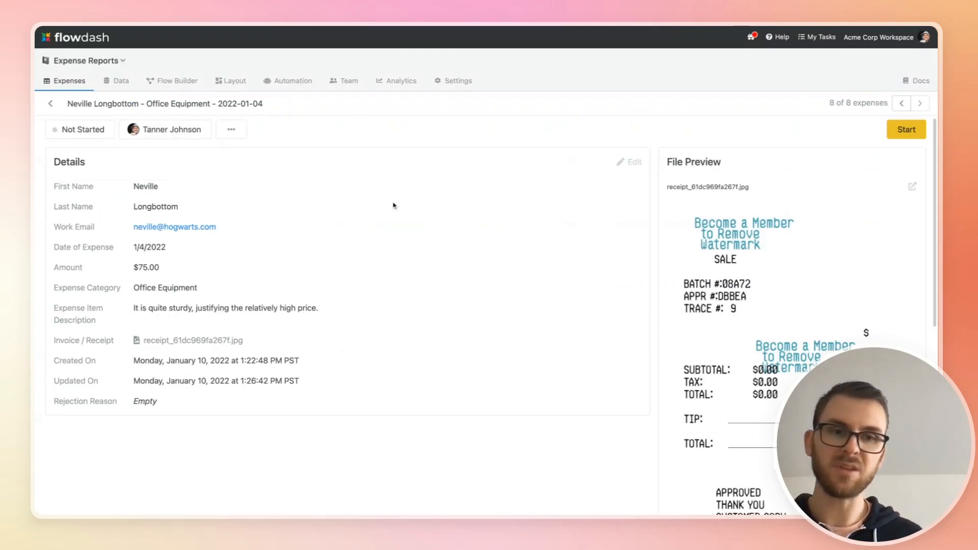
Check the expense's activity log and start processing the expense
scroll(605, 218, down, 7)
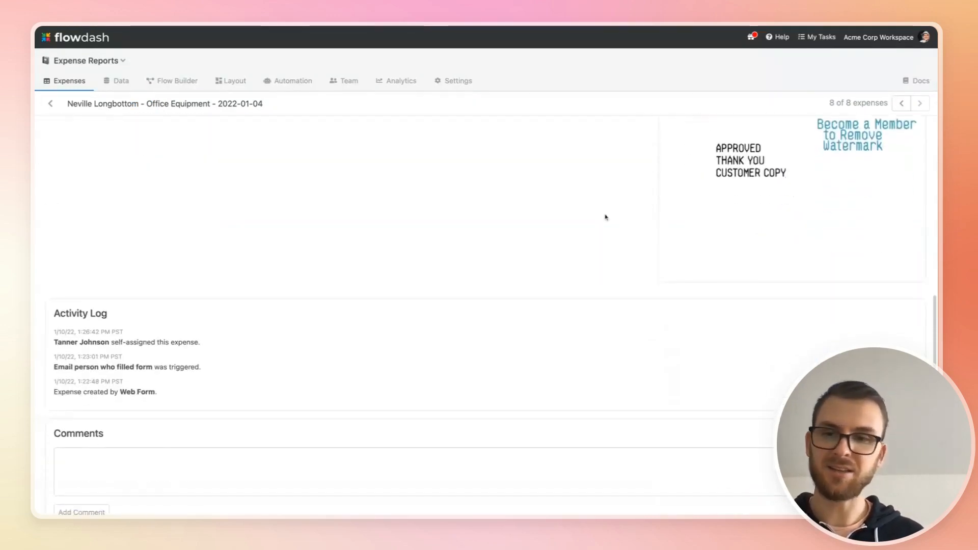
scroll(605, 217, up, 7)
click(902, 131)
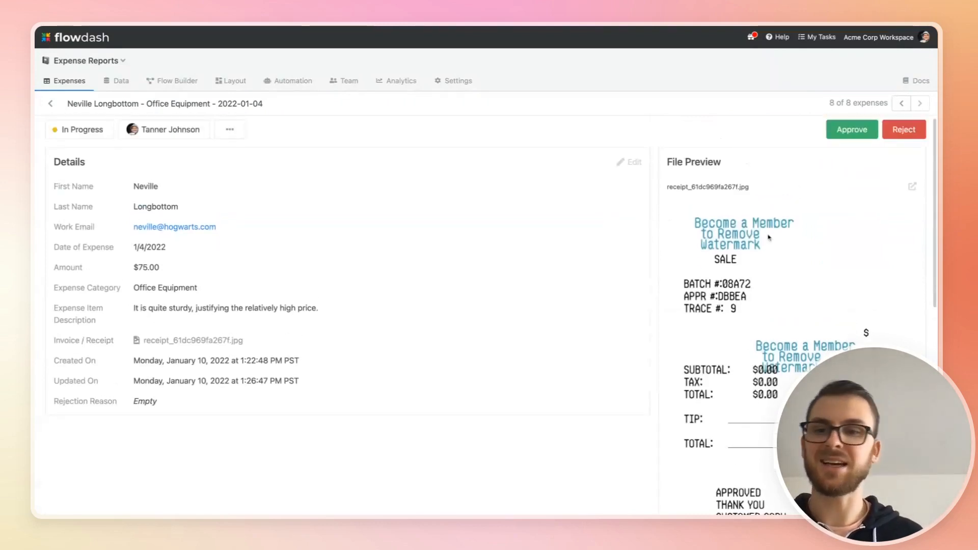
Reject the expense with the rejection reason "Too expensive for the sturdiness! Please resubmit."
click(900, 133)
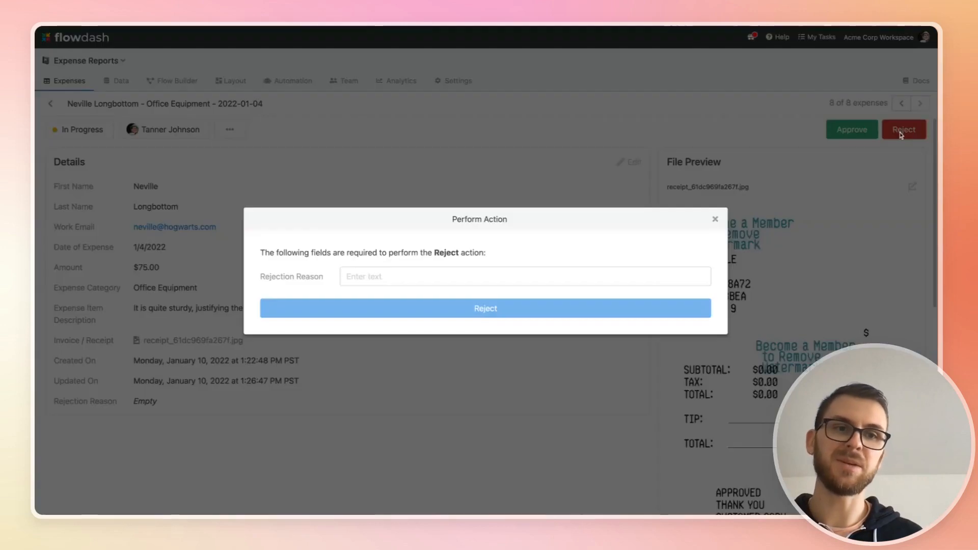
click(435, 276)
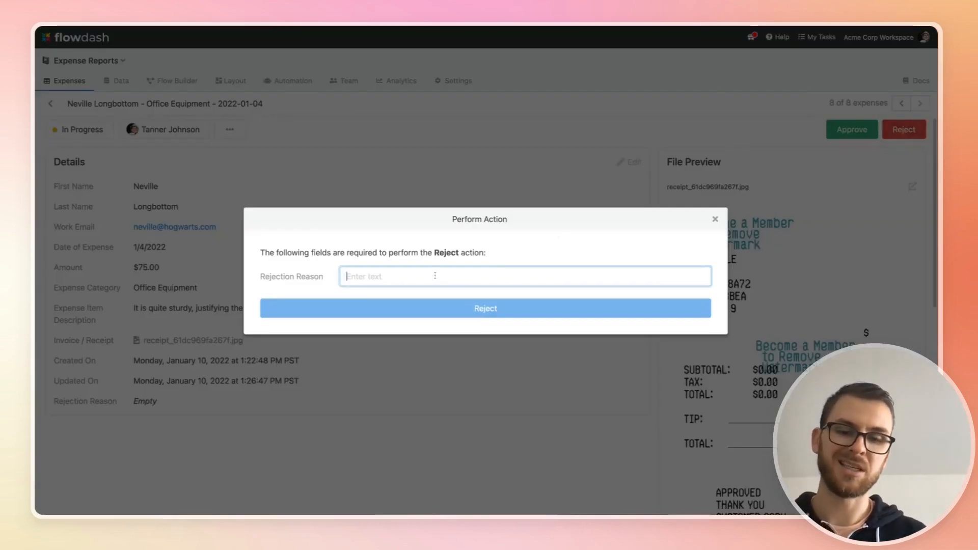
text(T)
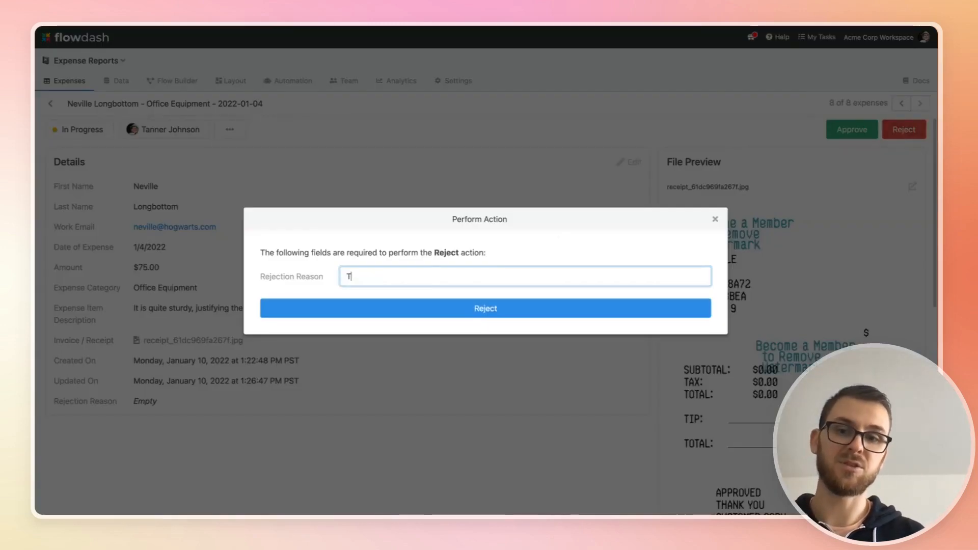
text(oo expensive )
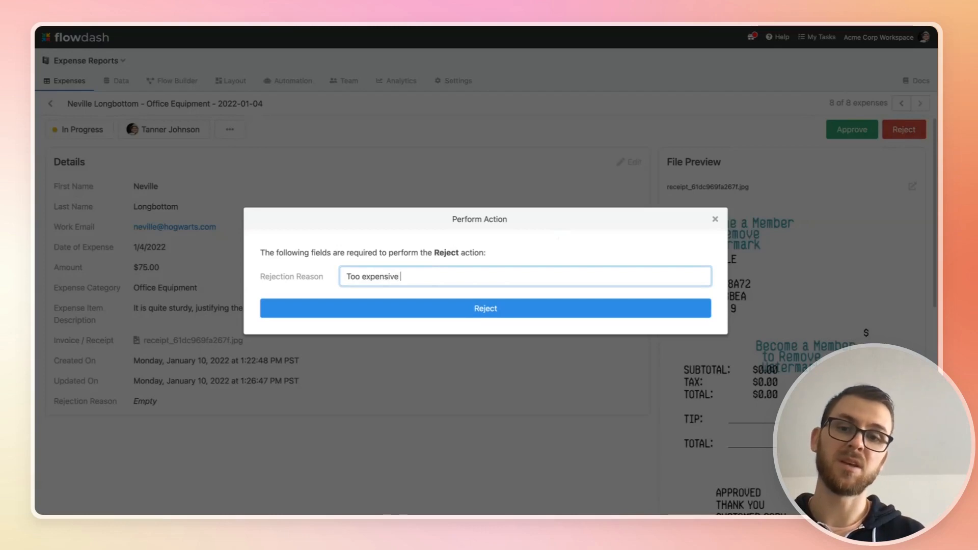
text(for the stud)
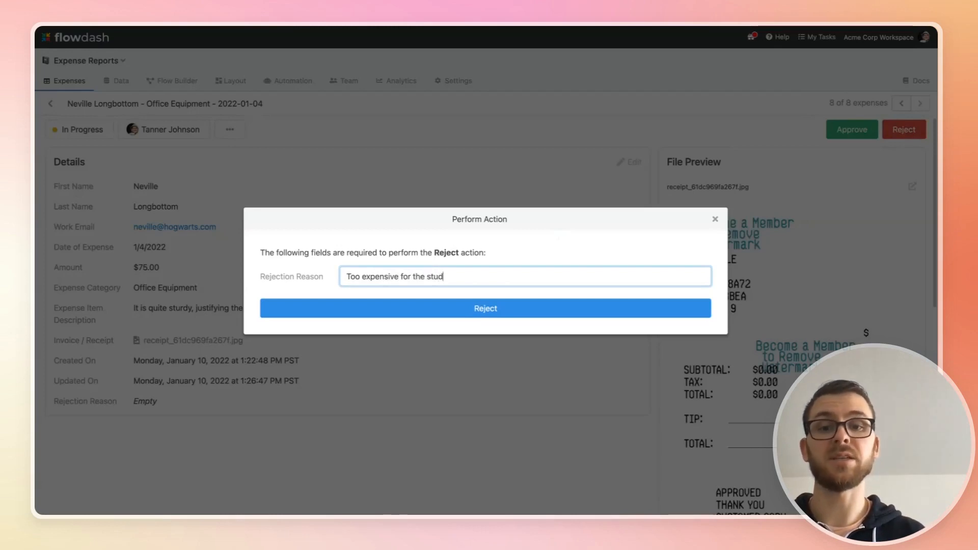
key(BackSpace)
text(rdiness)
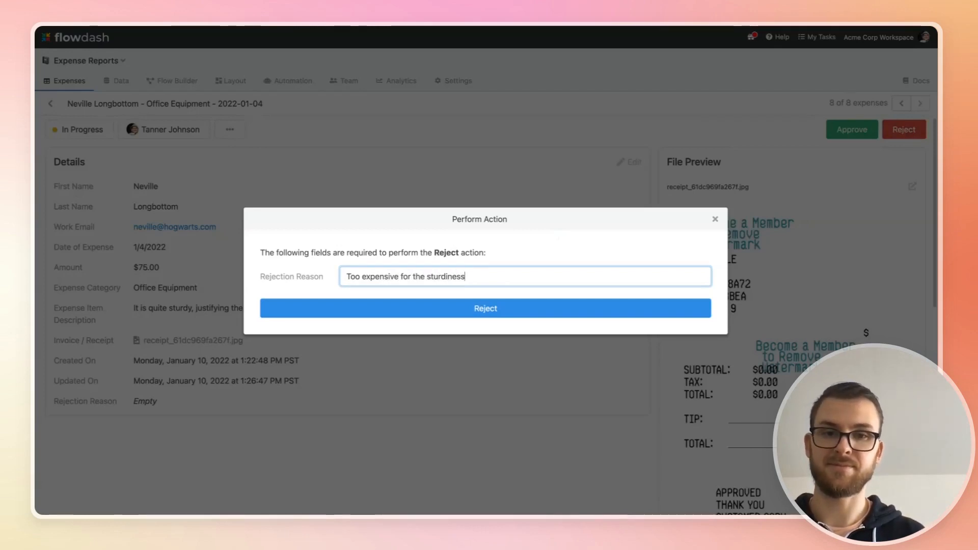
text(! Please s)
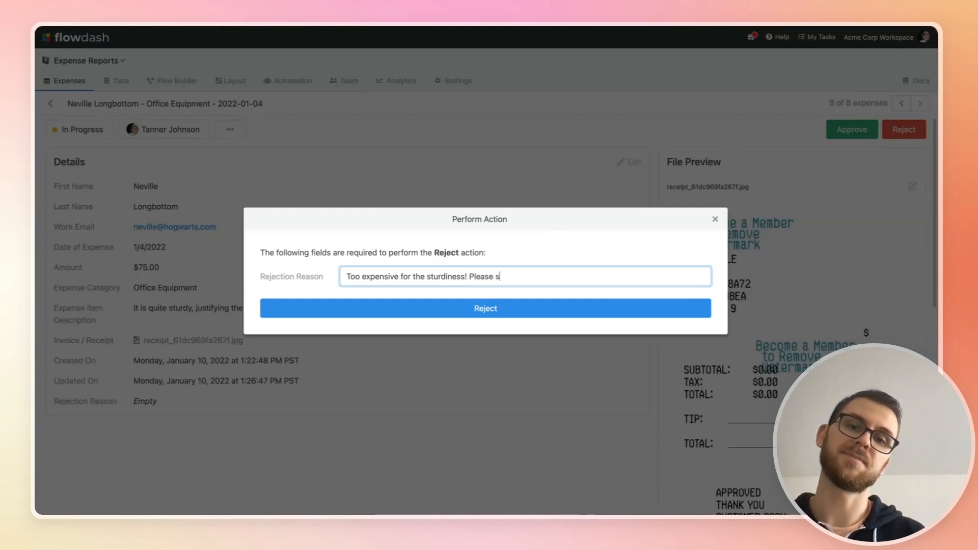
key(BackSpace)
text(resubmit.)
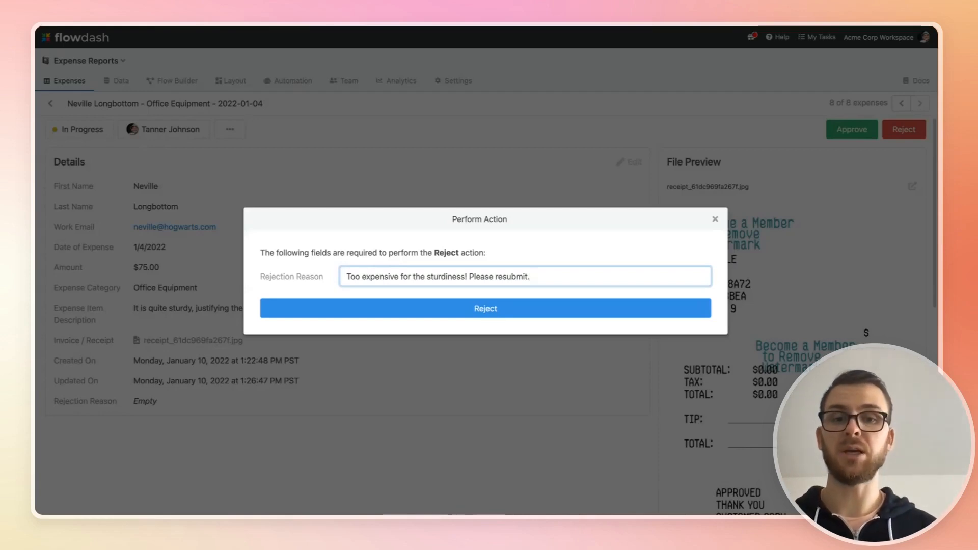
click(460, 314)
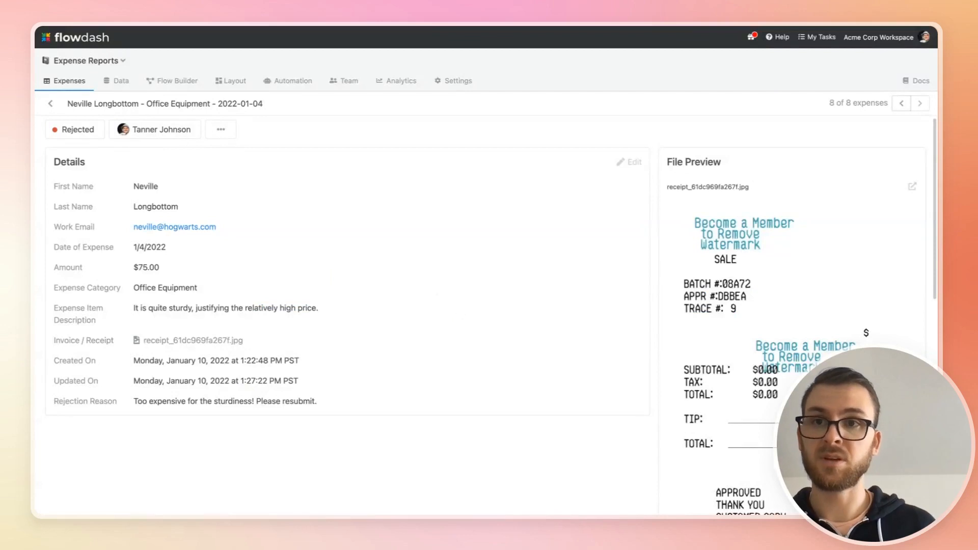